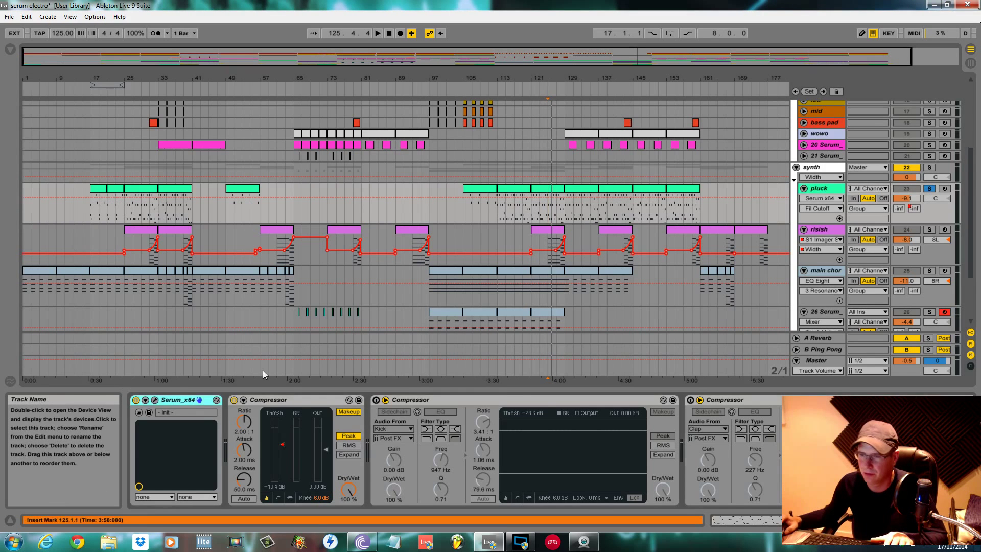
Open the pluck track's Serum synth and set oscillator B's octave to +1.
left_click(200, 399)
left_click_drag(269, 148, 447, 104)
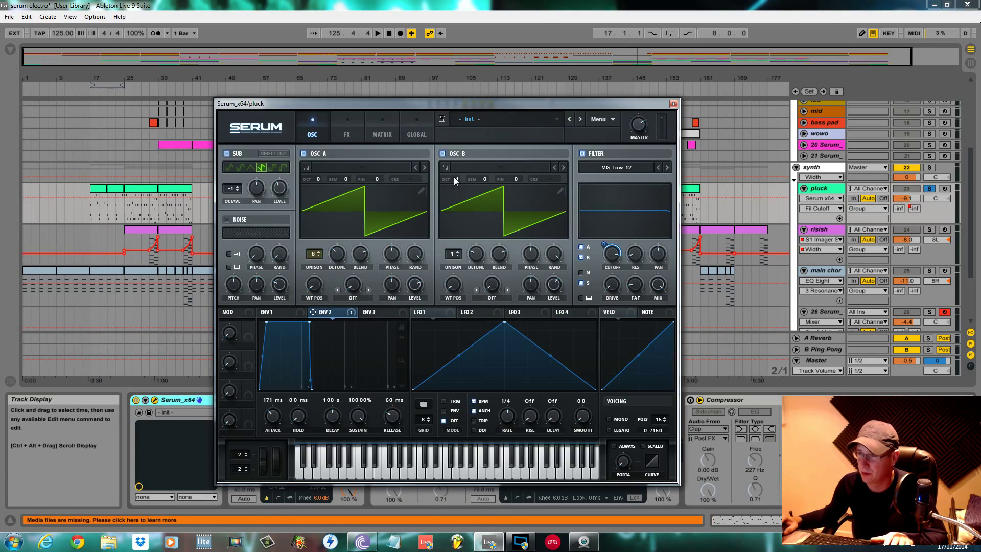
left_click_drag(454, 177, 454, 168)
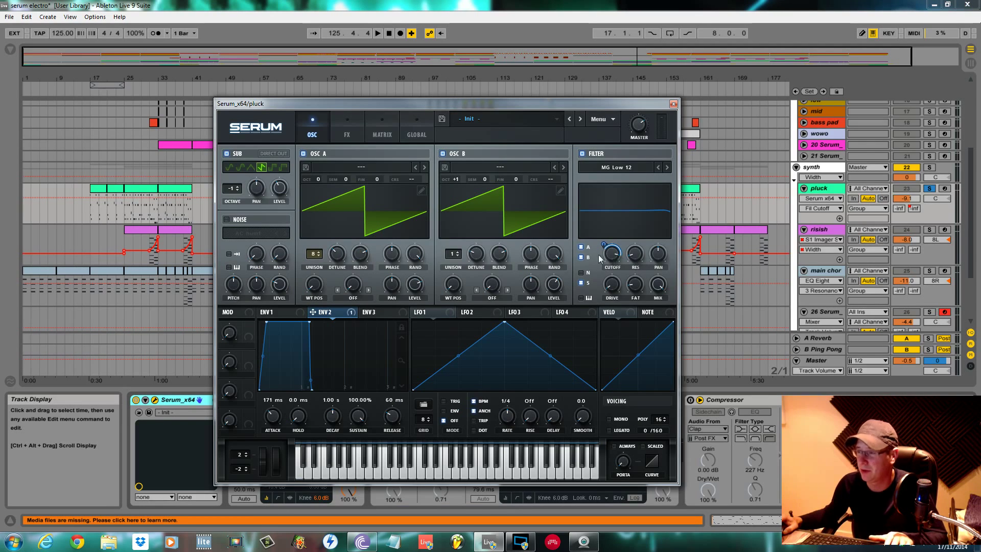
Check the pluck patch's modulation matrix and effects pages and audition the track from bar 125.
left_click(383, 134)
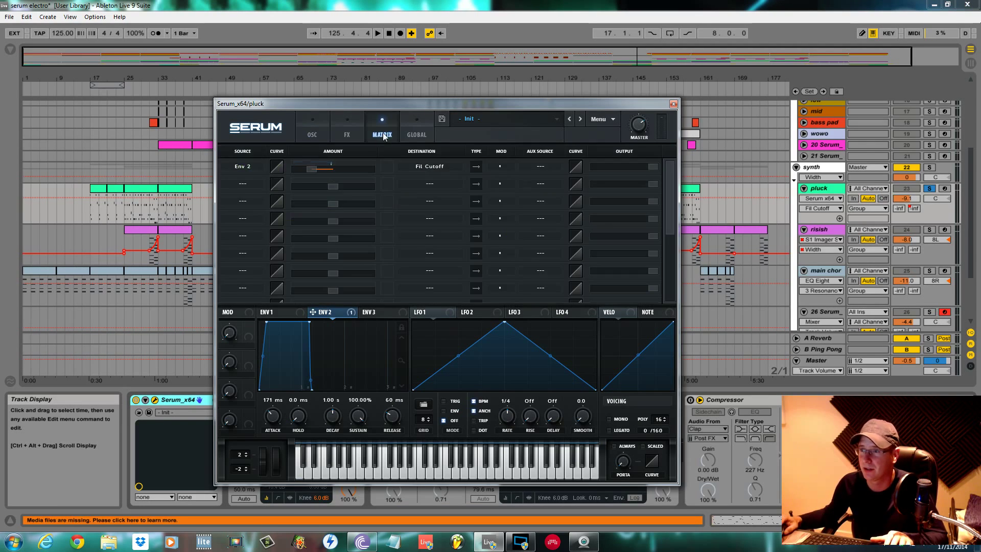
left_click(348, 133)
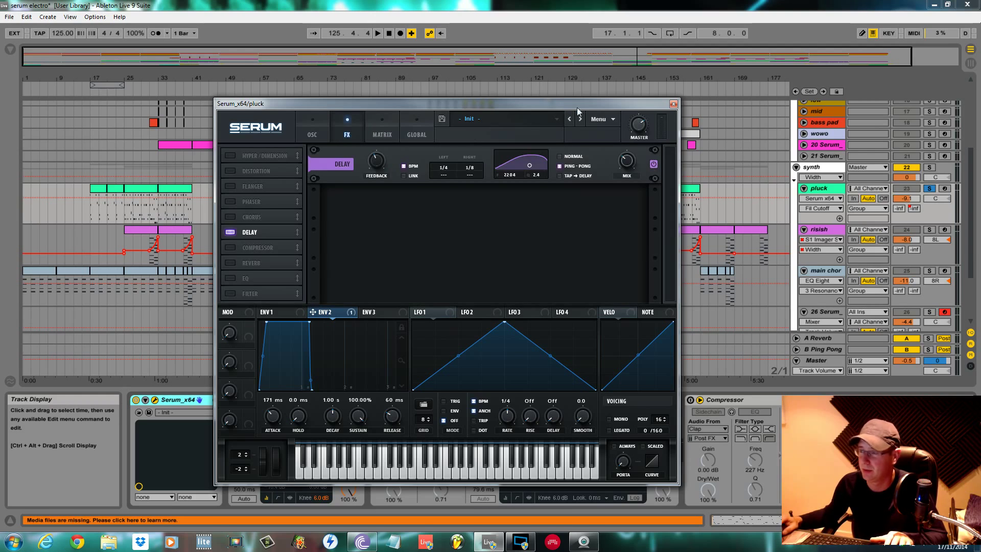
left_click_drag(624, 105, 325, 124)
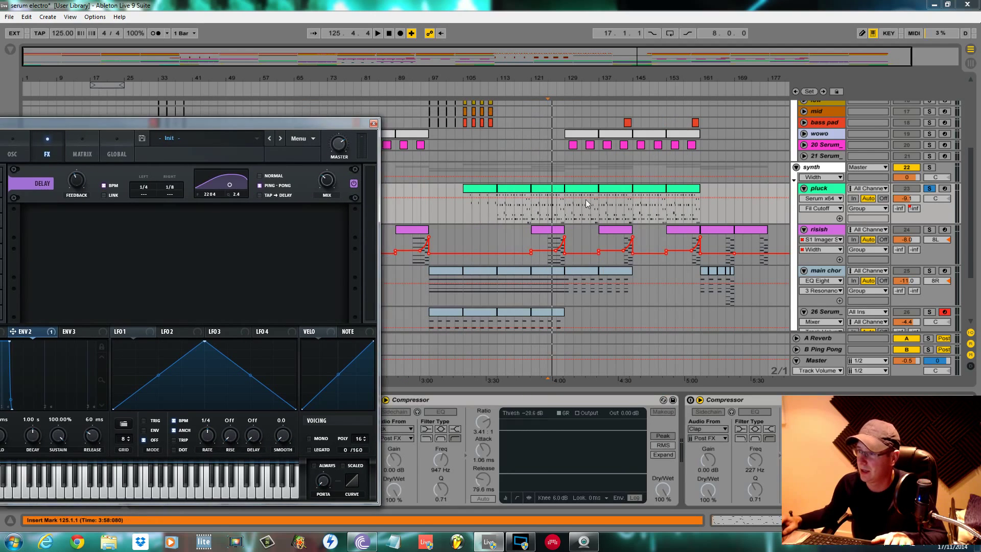
key("space")
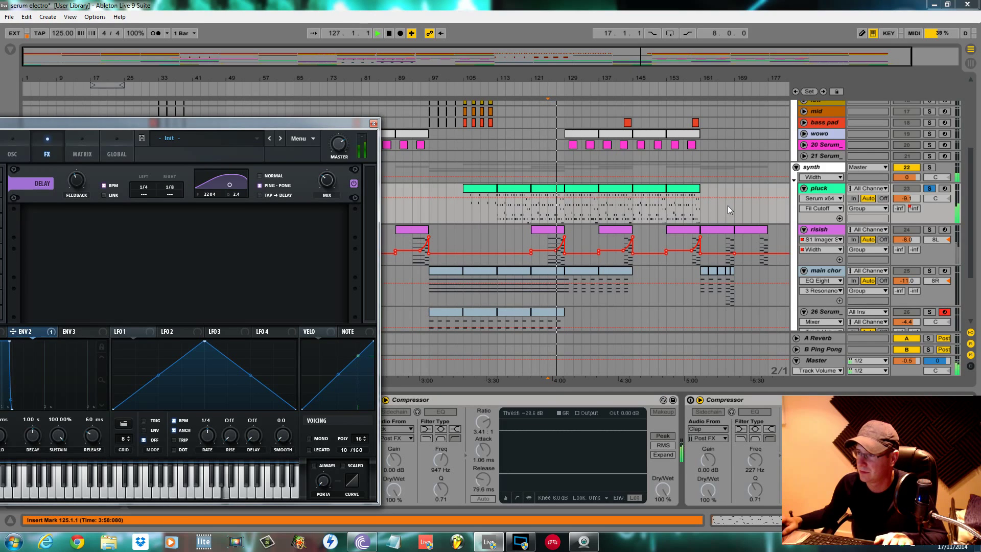
left_click_drag(328, 128, 594, 336)
left_click(557, 227)
key("space")
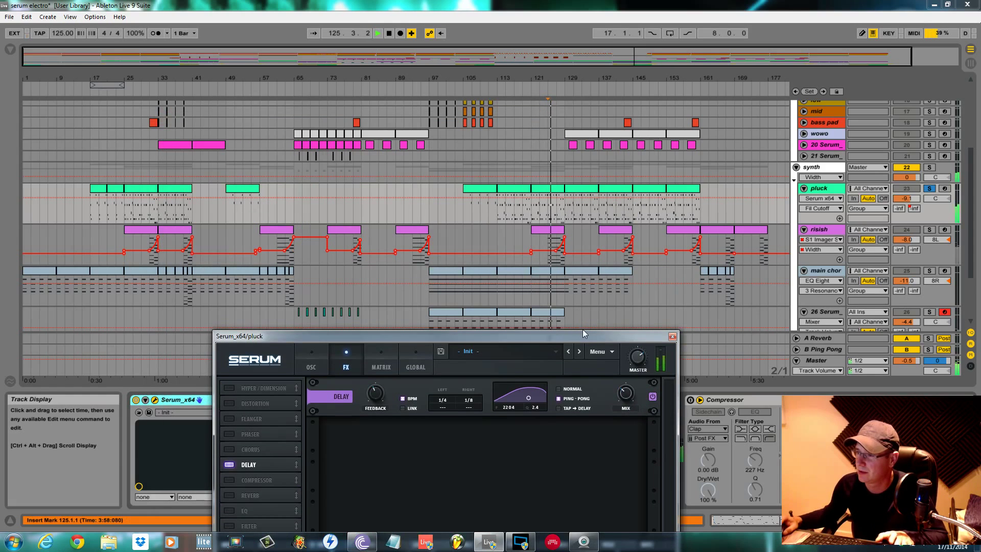
Review the pluck patch's oscillator page and close its synth window.
left_click_drag(584, 334, 560, 165)
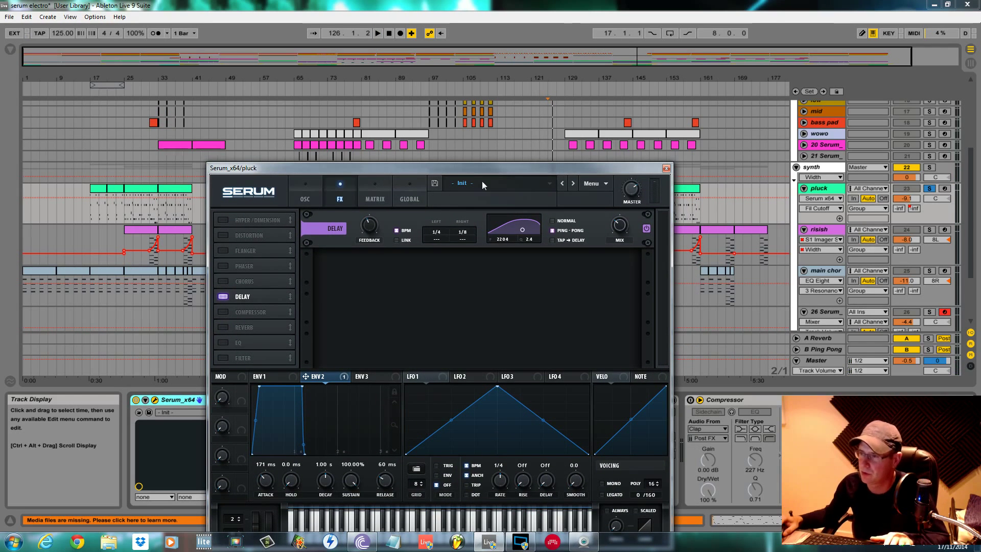
left_click(306, 193)
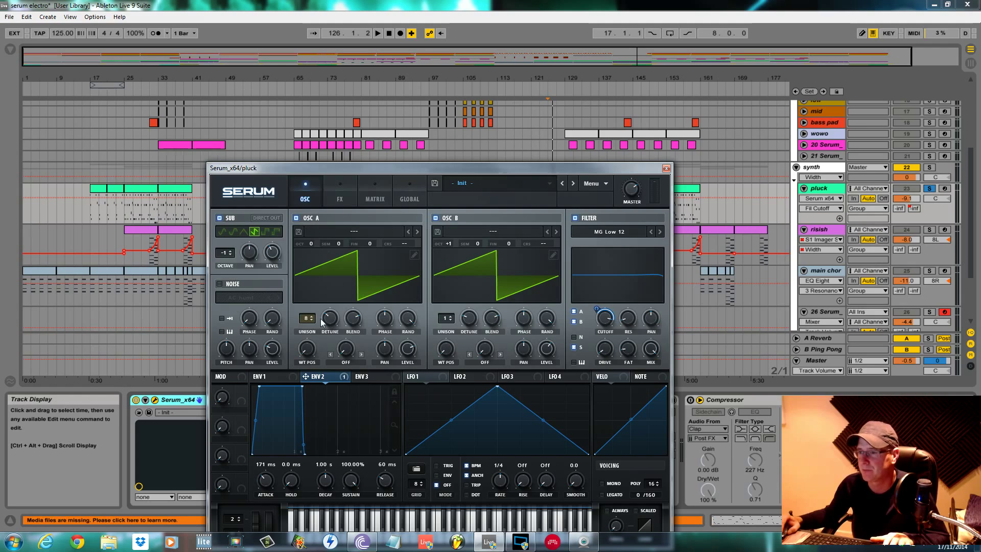
left_click(666, 168)
Solo the risish track instead of pluck and audition it from bar 125.
left_click(931, 231)
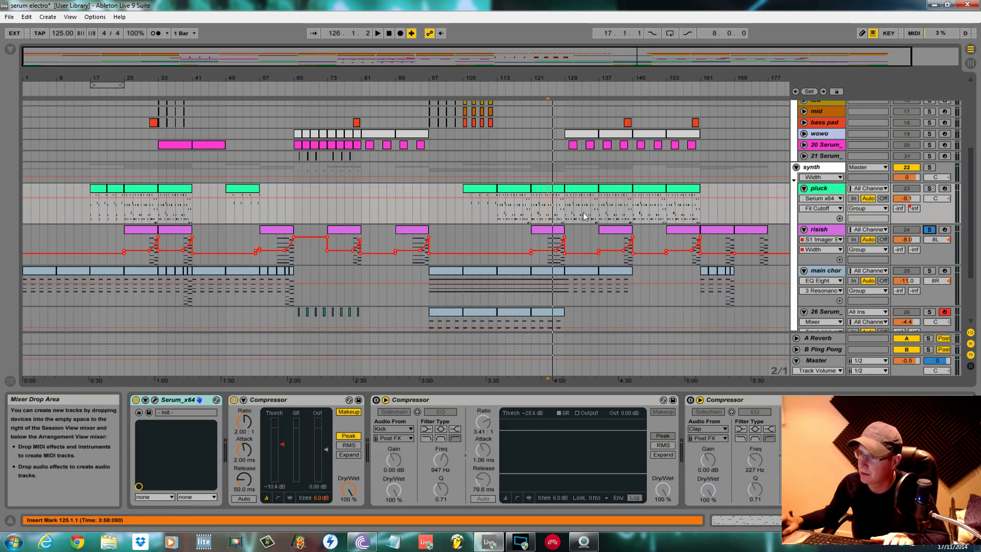
left_click(905, 240)
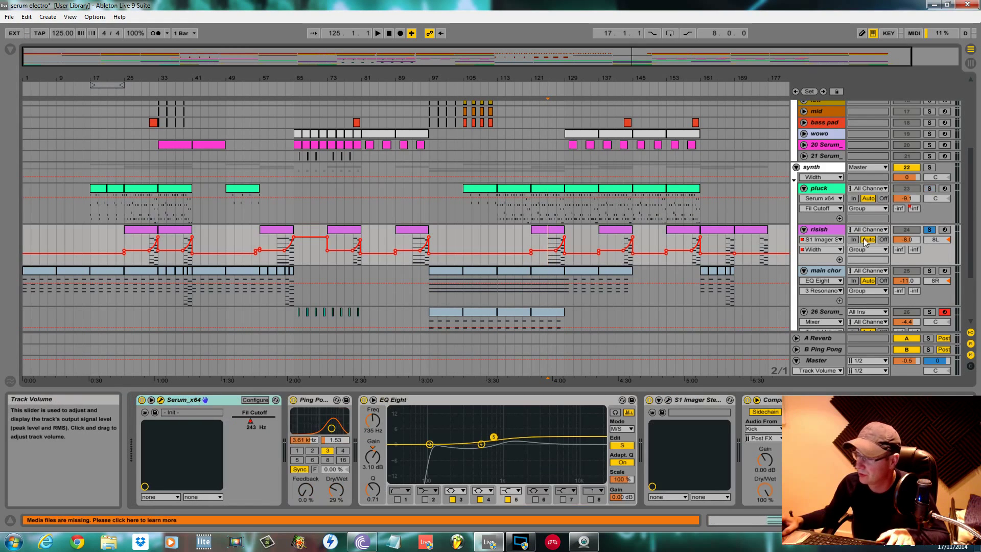
key("space")
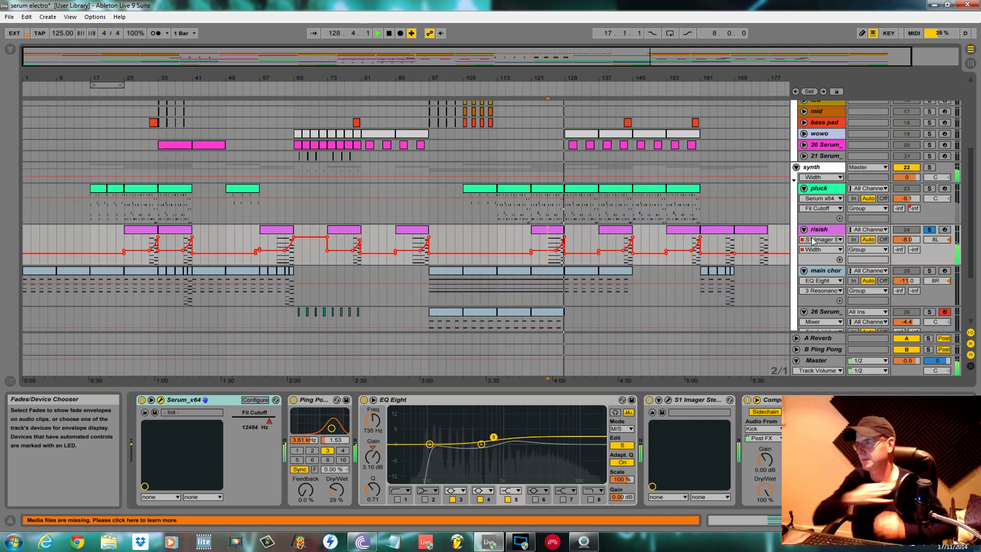
key("space")
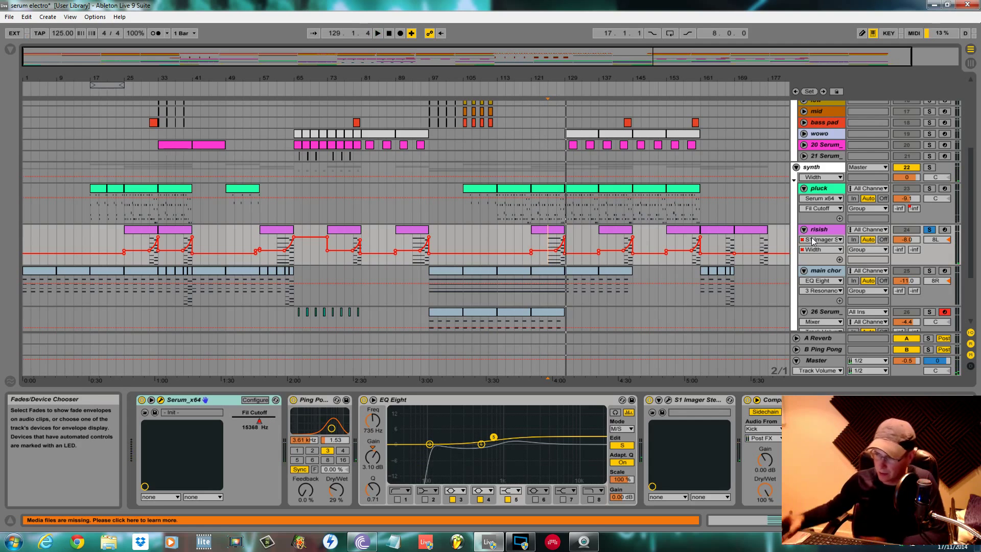
Turn off the sidechain compressor on the risish track and audition the part from bar 143.
left_click(747, 401)
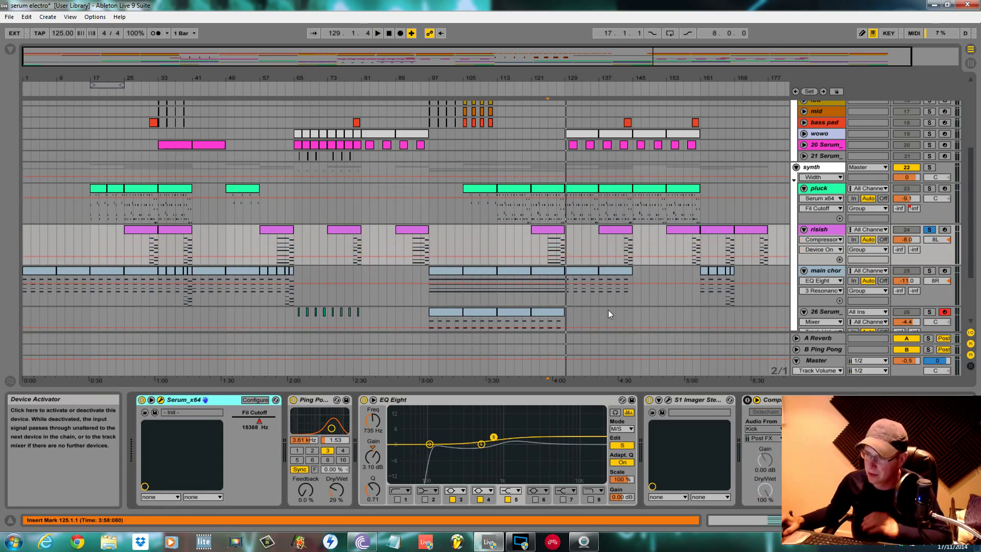
left_click(619, 242)
key("space")
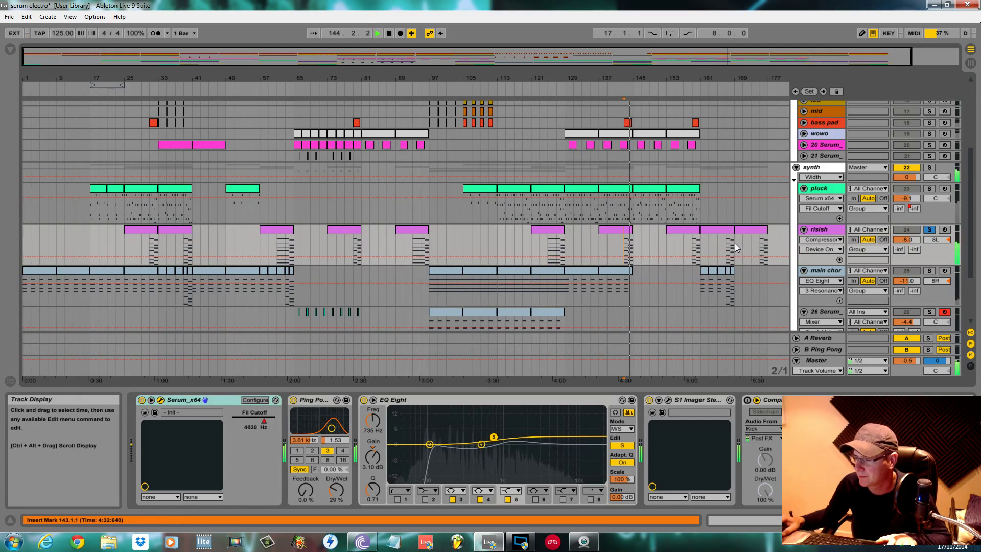
key("space")
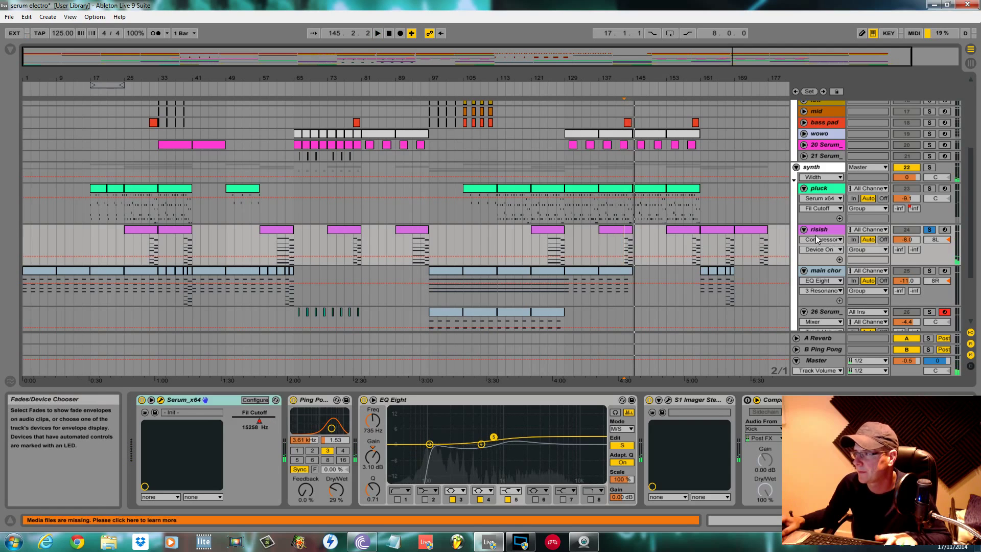
Open the risish track's Serum synth and review its oscillator, effects and modulation matrix pages.
left_click(818, 239)
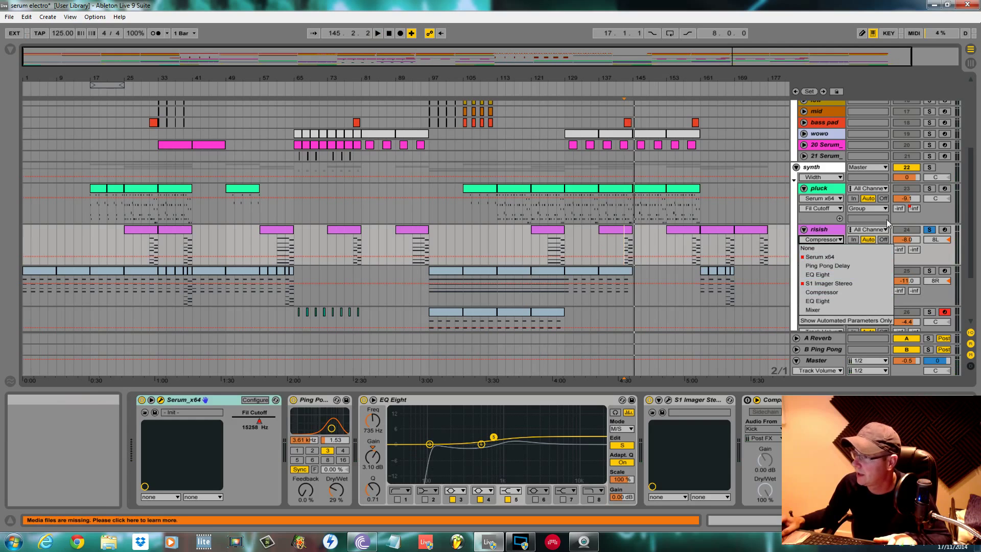
left_click(828, 228)
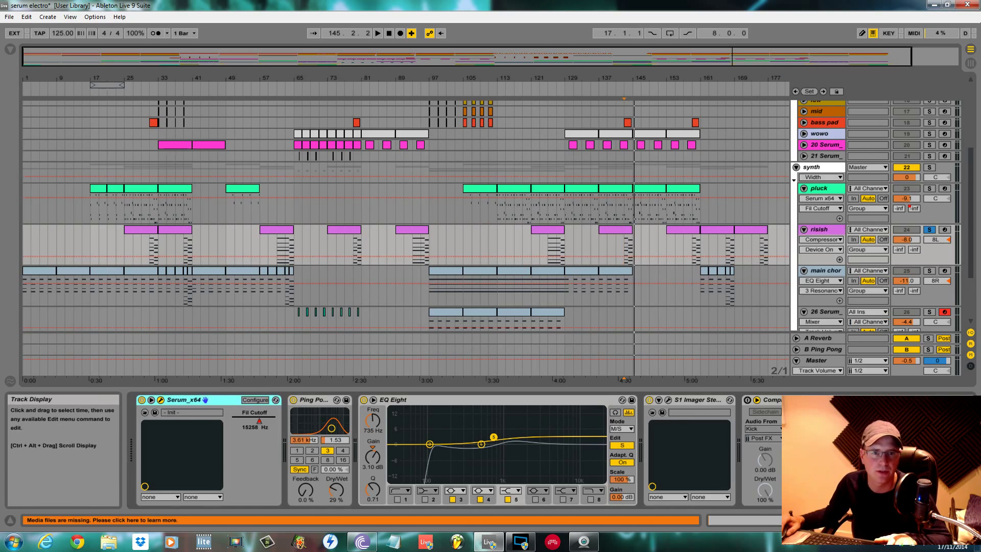
left_click(161, 400)
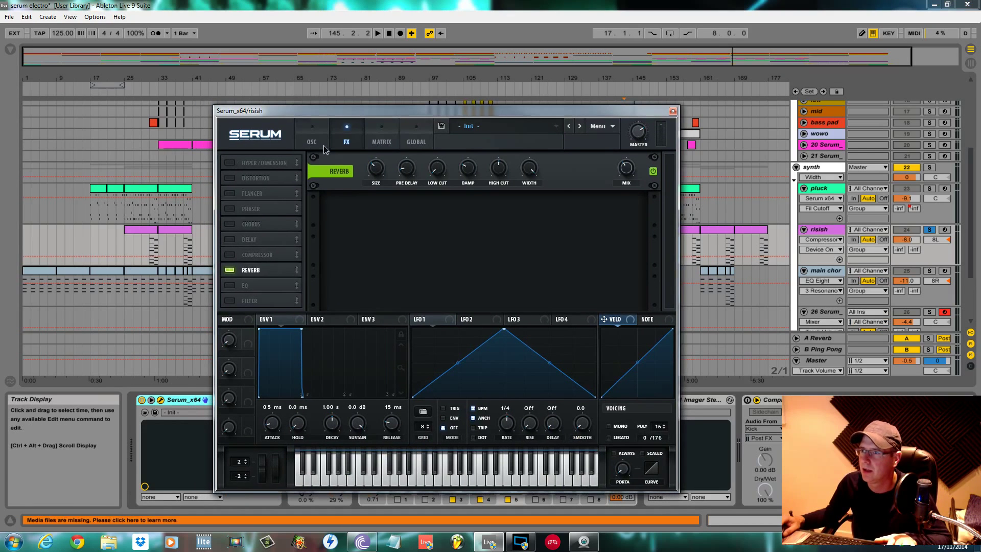
key("space")
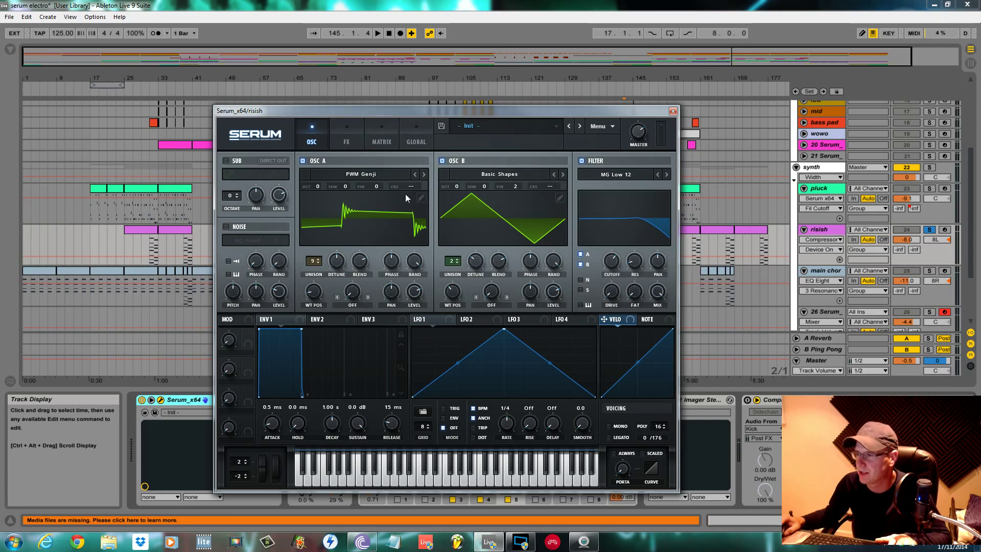
left_click(359, 140)
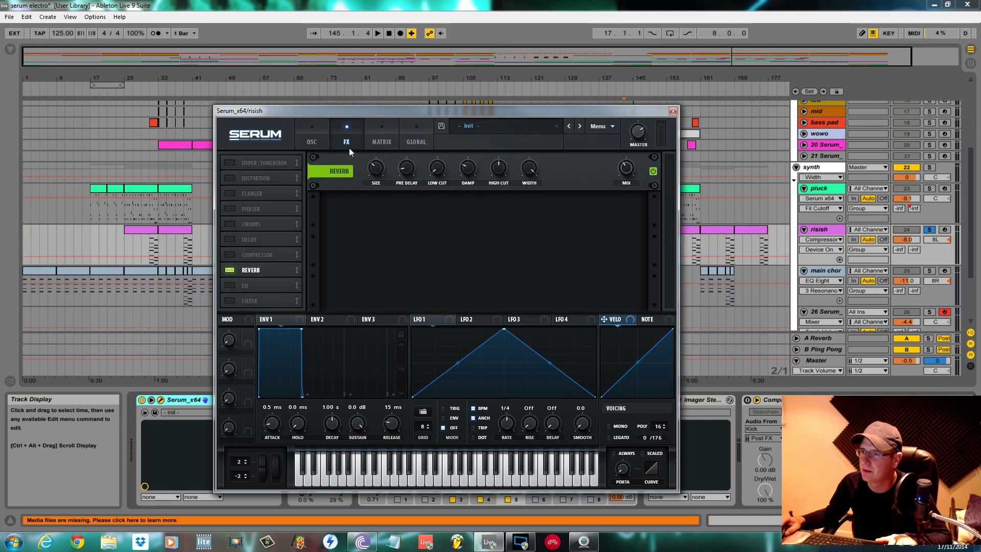
left_click(384, 135)
left_click_drag(534, 112, 525, 353)
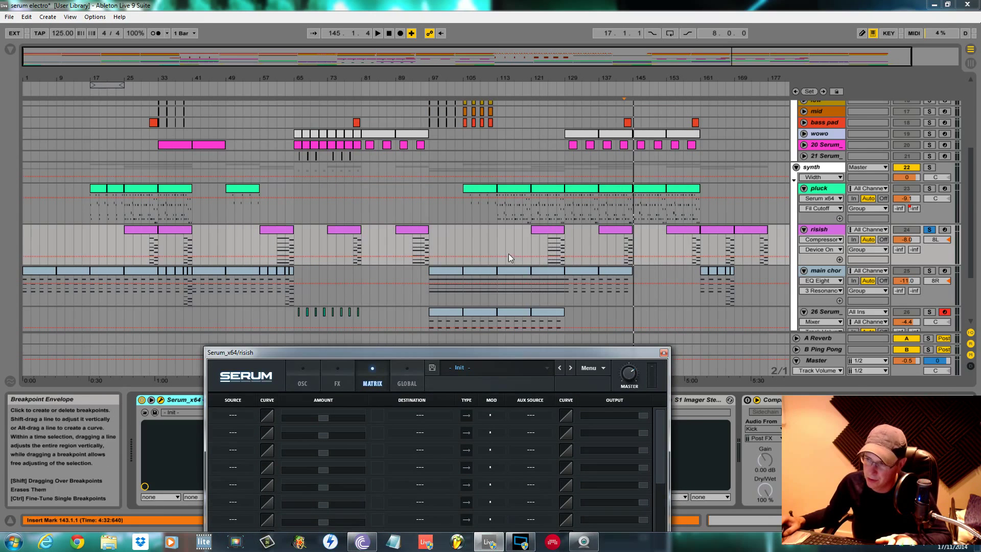
left_click_drag(548, 354, 452, 99)
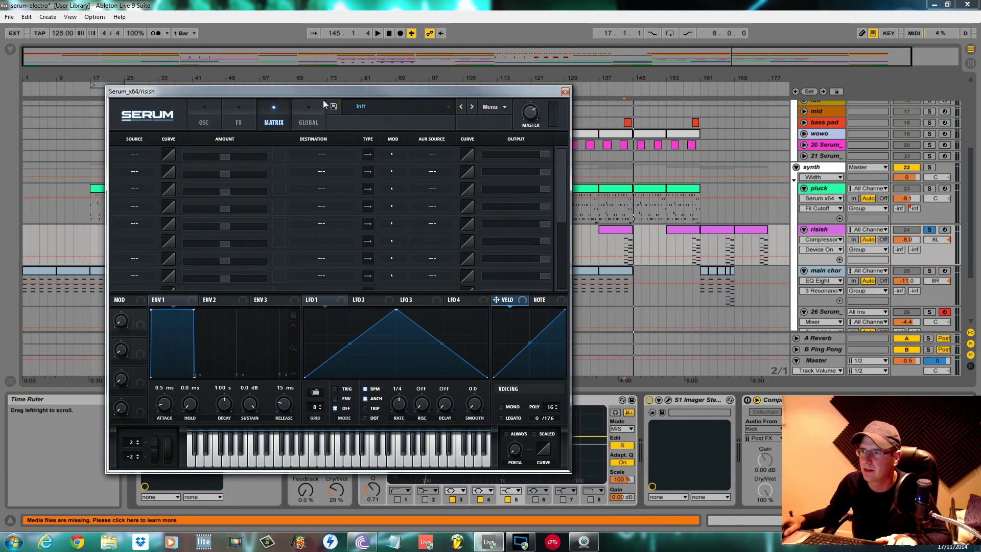
left_click_drag(323, 99, 371, 99)
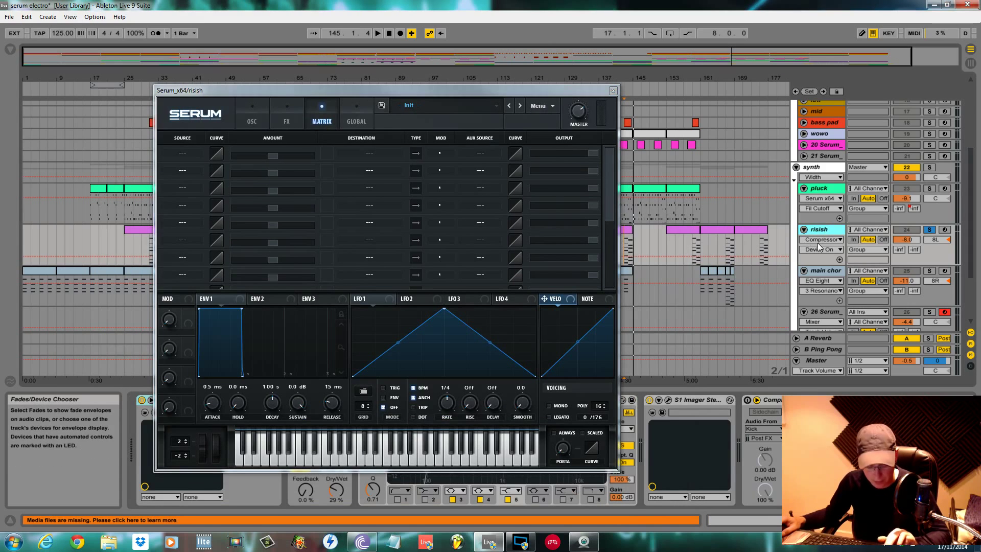
Duplicate the risish track and delete all clips from the copy.
key("ctrl+d")
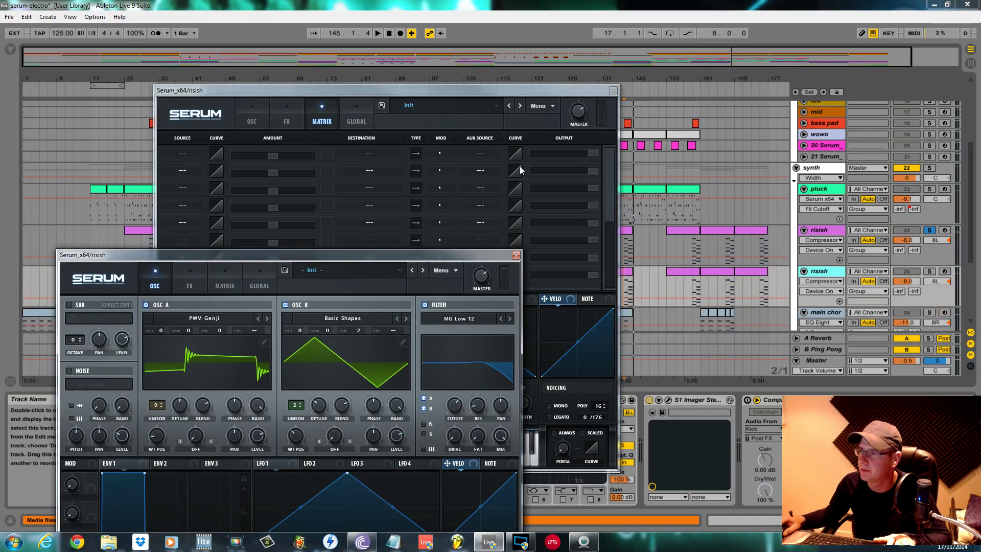
left_click(517, 254)
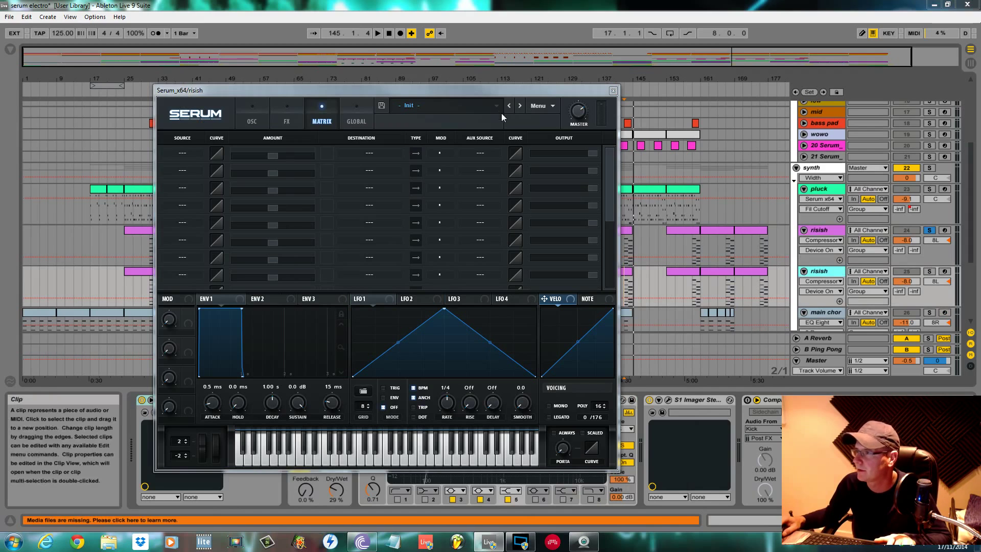
left_click_drag(533, 100, 174, 363)
left_click_drag(66, 276, 771, 272)
key("Delete")
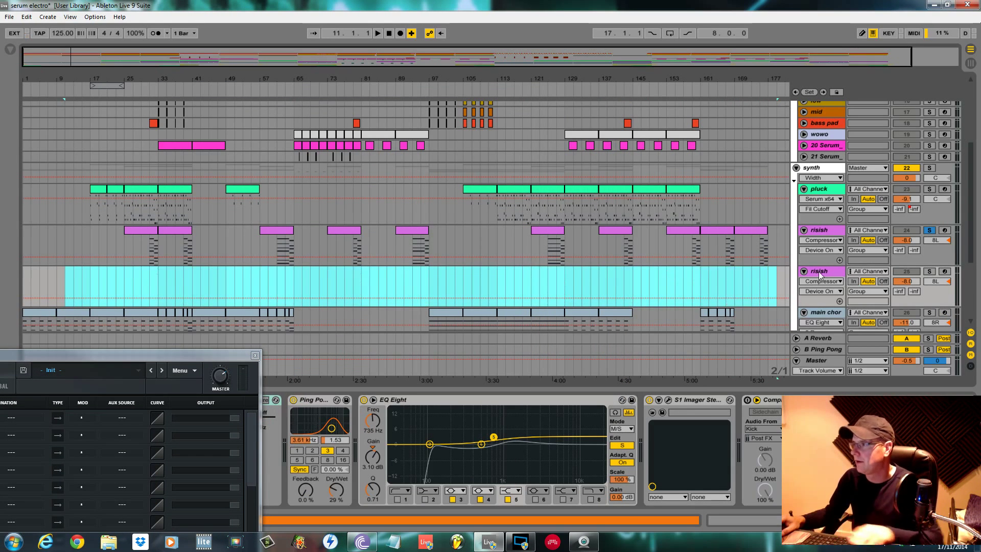
Fold the duplicated risish track in the arrangement.
right_click(821, 273)
key("Escape")
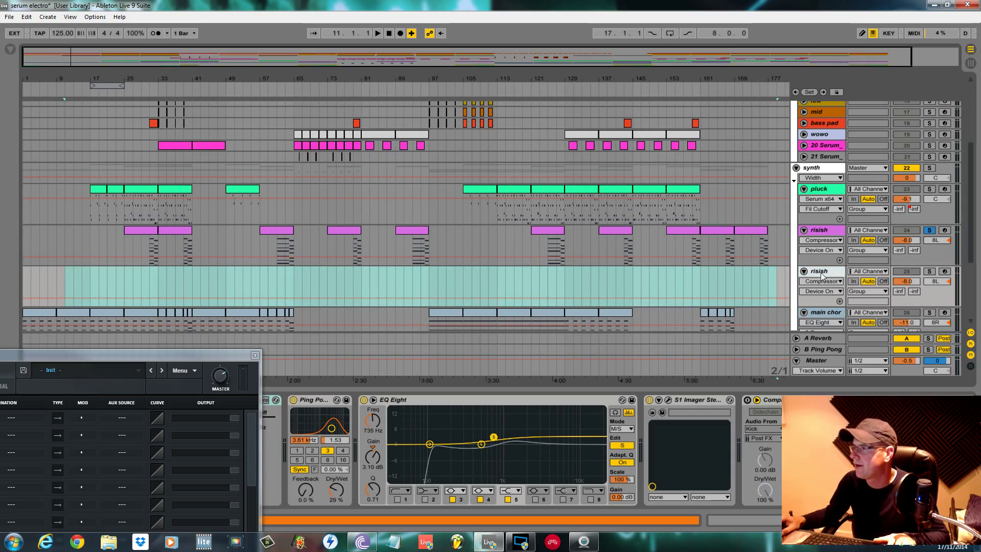
left_click(804, 271)
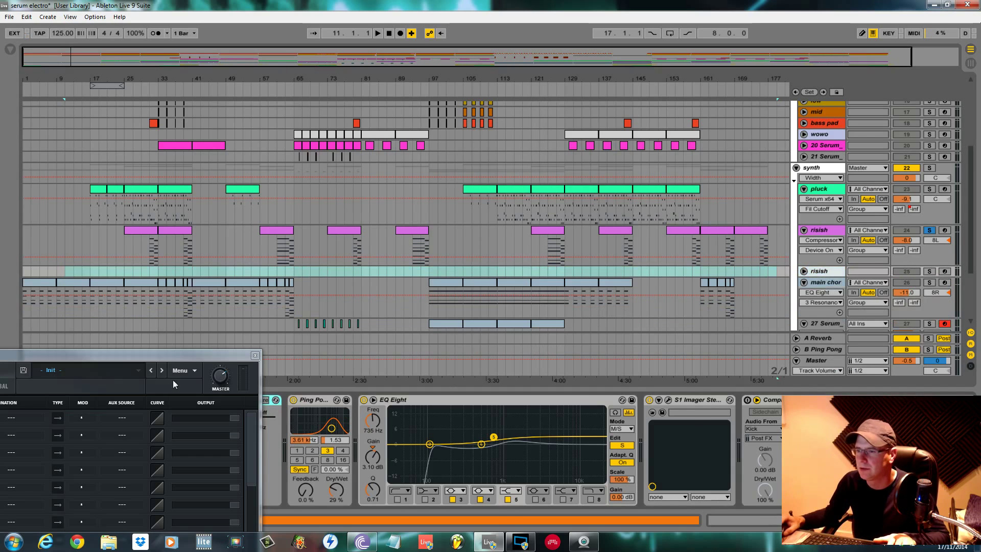
Show the oscillator page of the open risish Serum synth and reset it to the initial patch.
left_click_drag(213, 353, 638, 92)
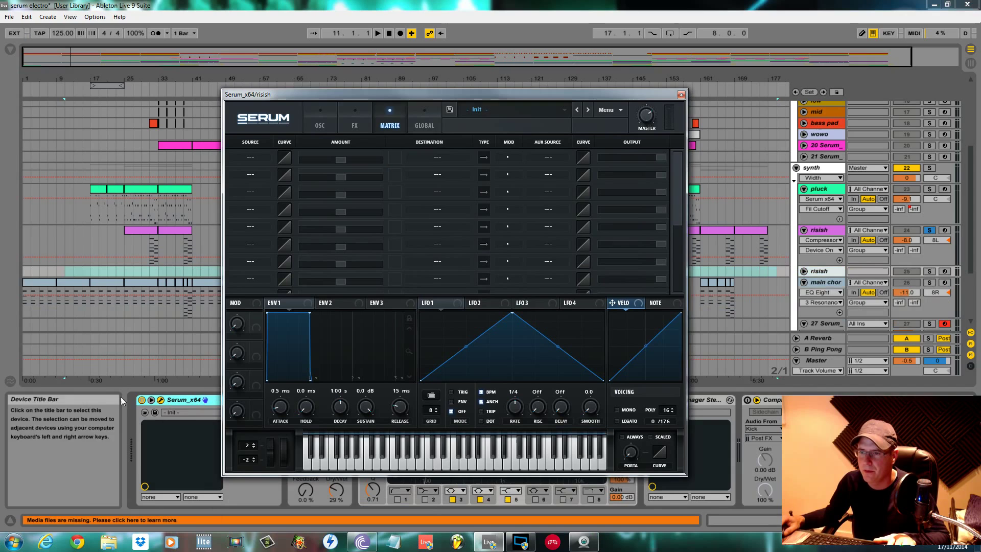
left_click(166, 405)
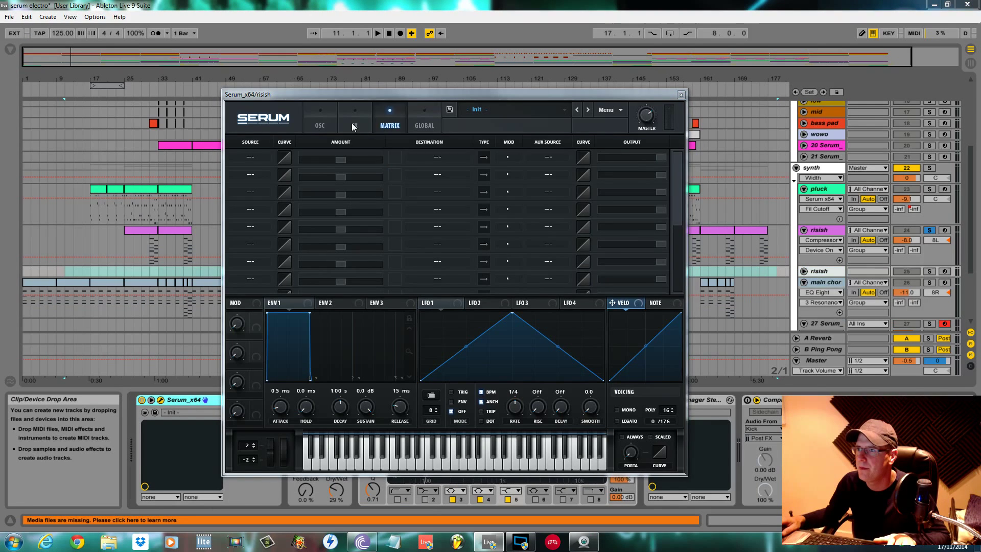
left_click(320, 122)
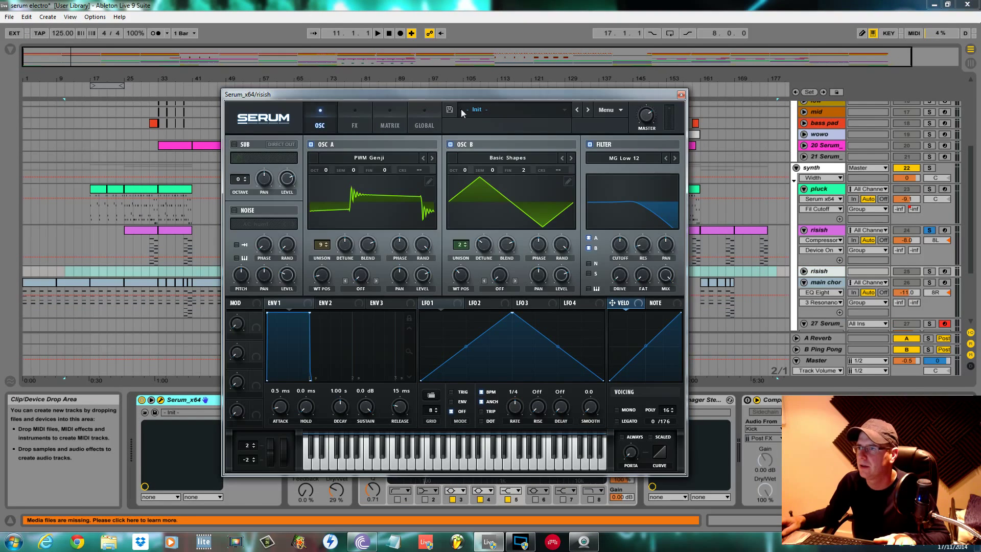
left_click(603, 106)
left_click(636, 165)
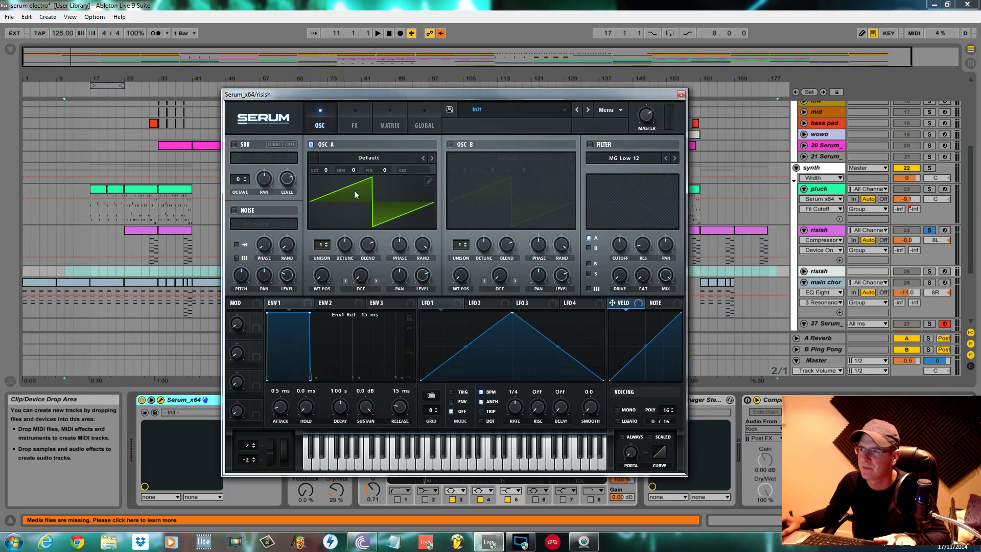
Load the analog PWM Genji wavetable into oscillator A.
left_click(408, 160)
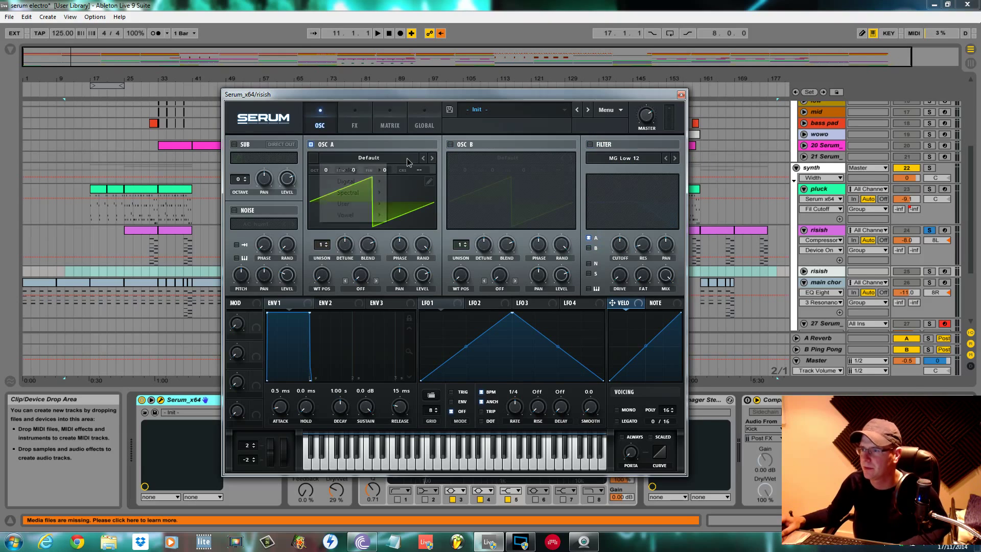
mouse_move(375, 173)
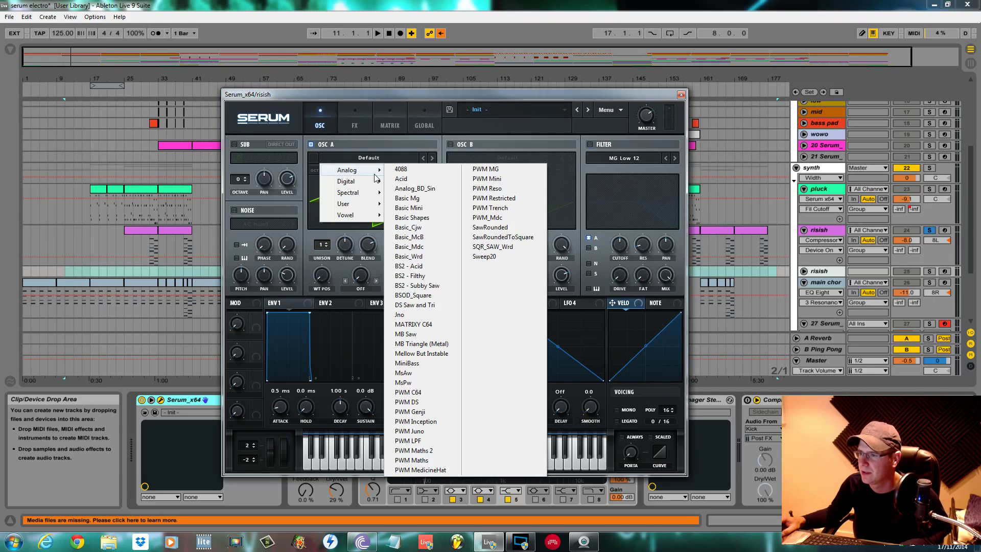
left_click(406, 411)
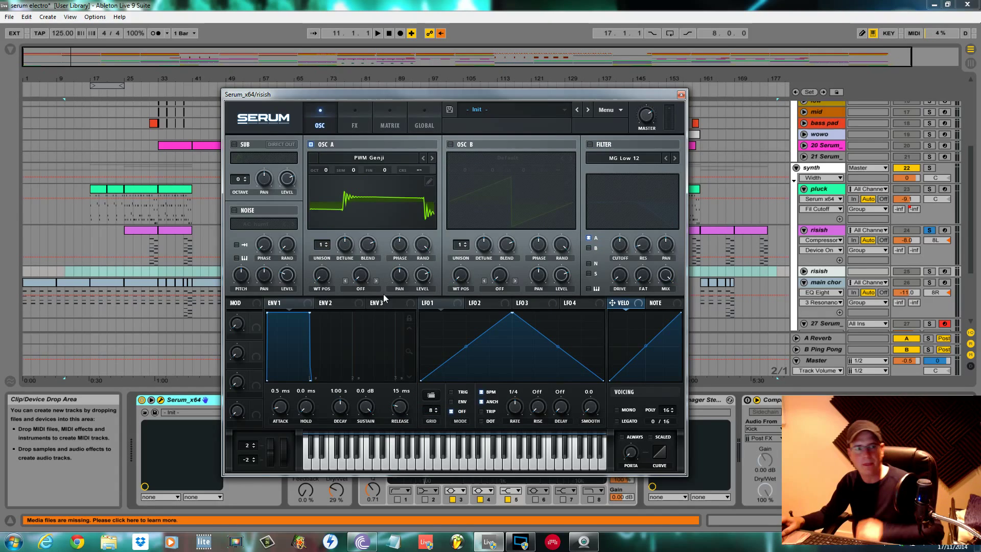
mouse_move(322, 249)
left_mouse_down()
mouse_move(326, 221)
mouse_move(327, 257)
left_mouse_up()
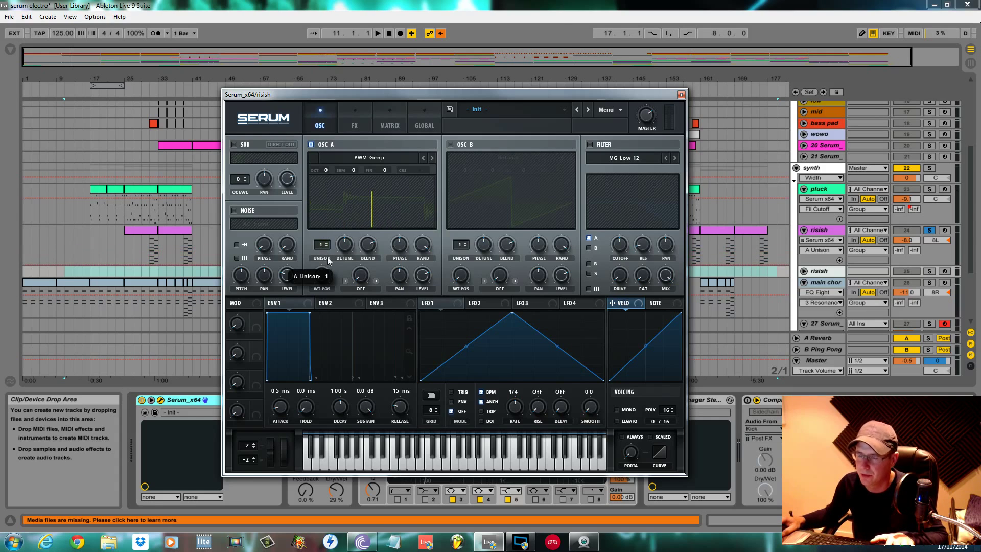
Place the playback start at bar 143 on the risish track and audition the new oscillator sound.
key("space")
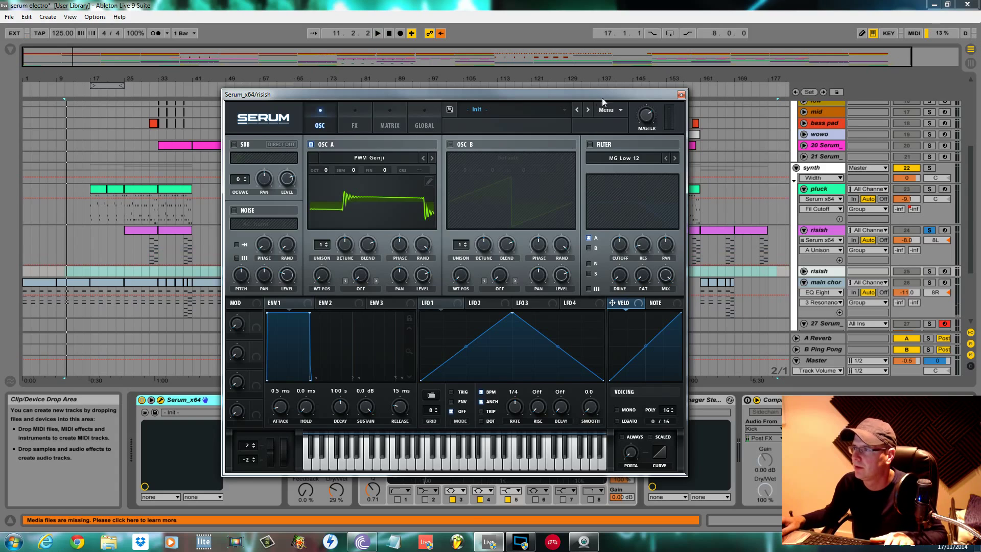
left_click_drag(603, 101, 562, 113)
left_click(622, 243)
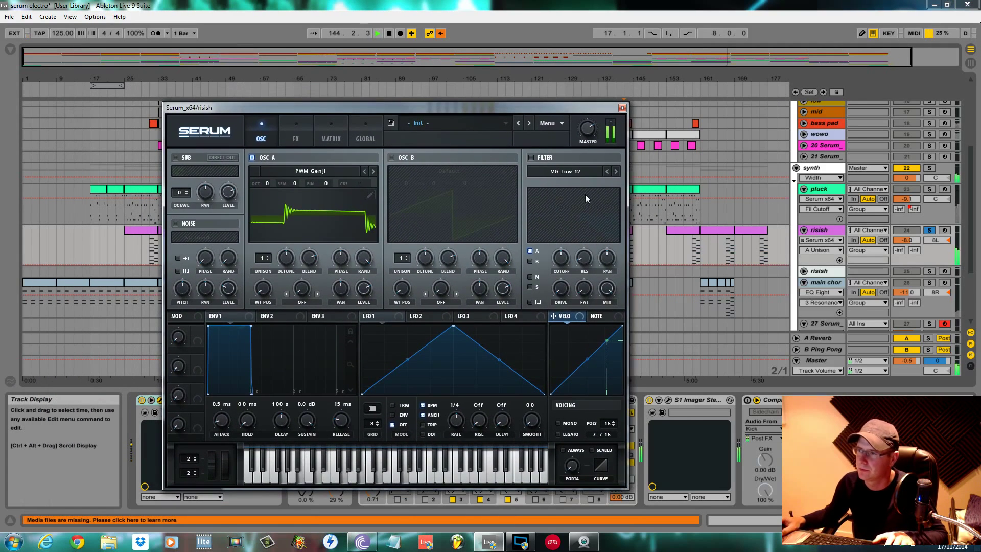
key("space")
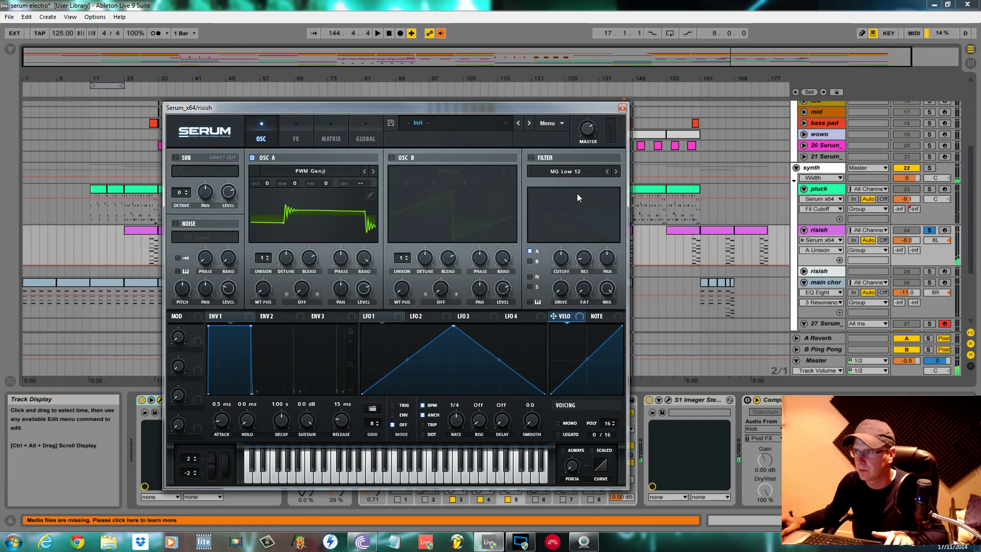
key("space")
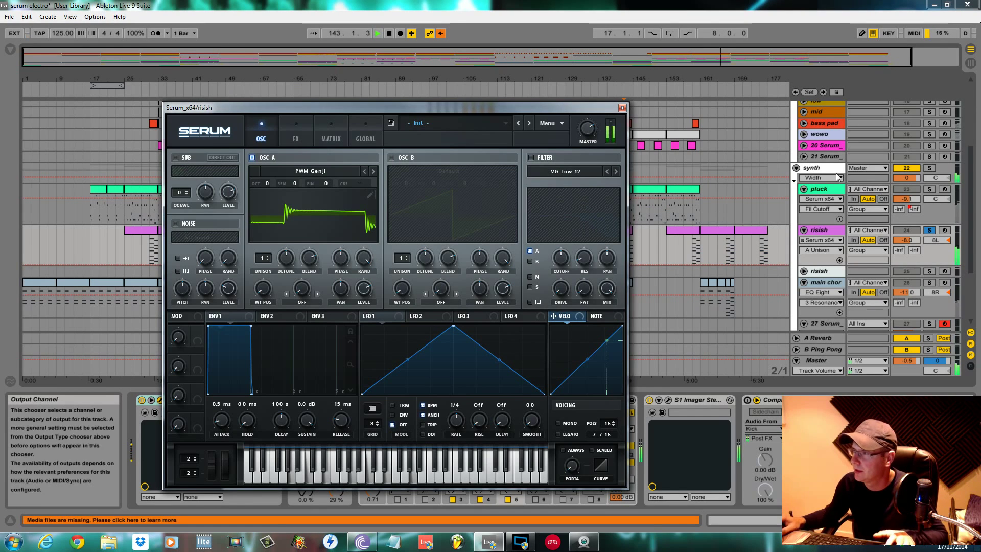
Show the synth group's device chain during playback, moving the Serum window clear of it, and stop playback.
left_click(829, 168)
left_click_drag(393, 107, 706, 414)
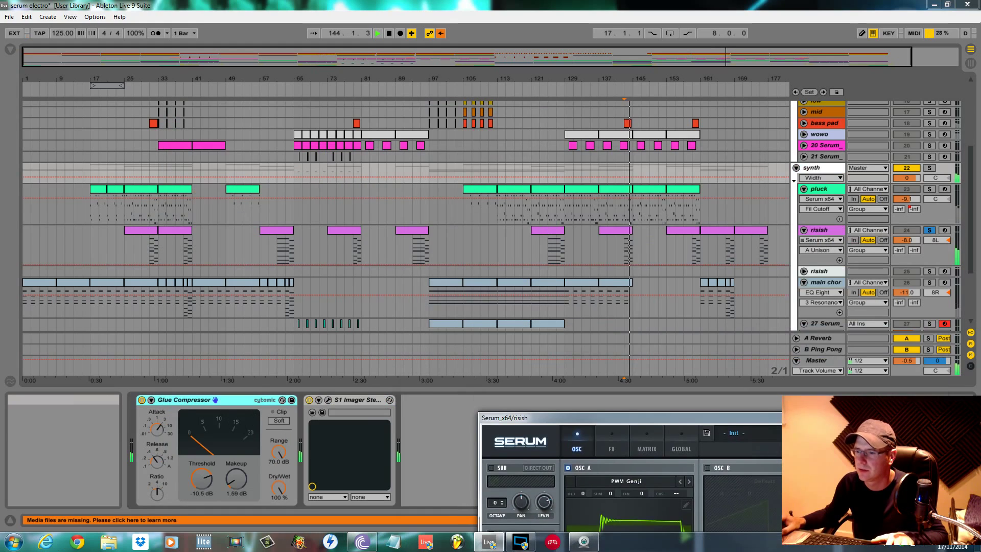
left_click(598, 119)
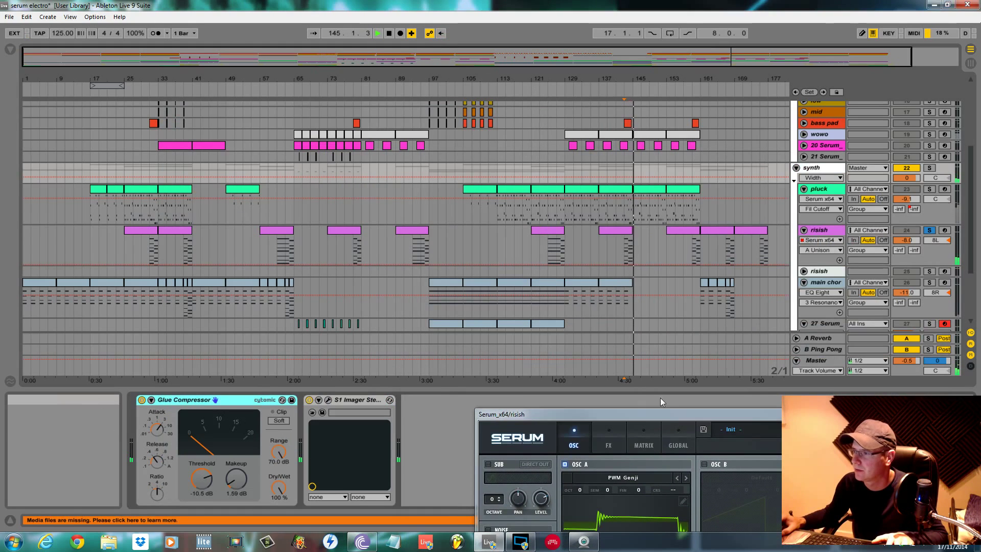
left_click_drag(667, 418, 610, 339)
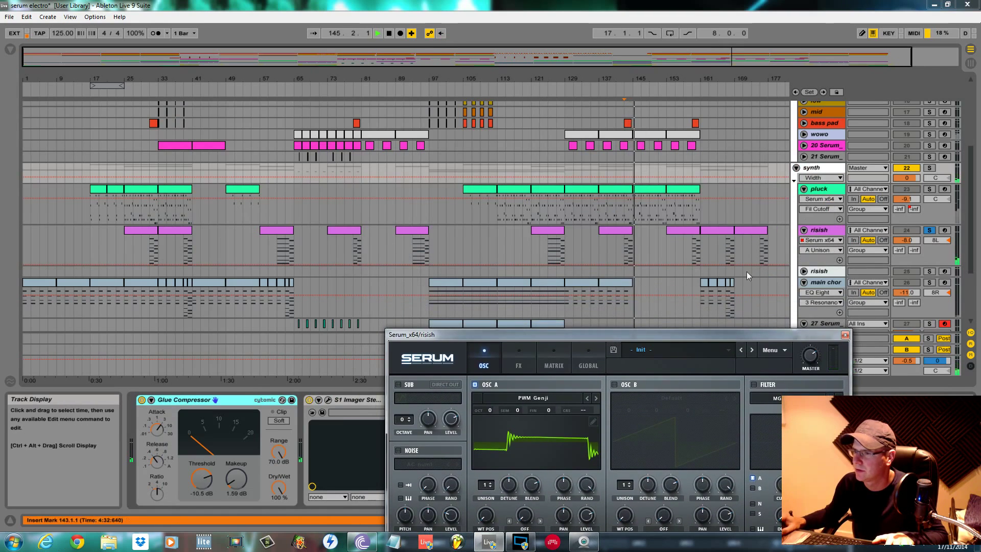
key("space")
Bypass the Ping Pong Delay on the risish track and bring the Serum window back into view.
left_click(821, 231)
left_click_drag(749, 333, 891, 528)
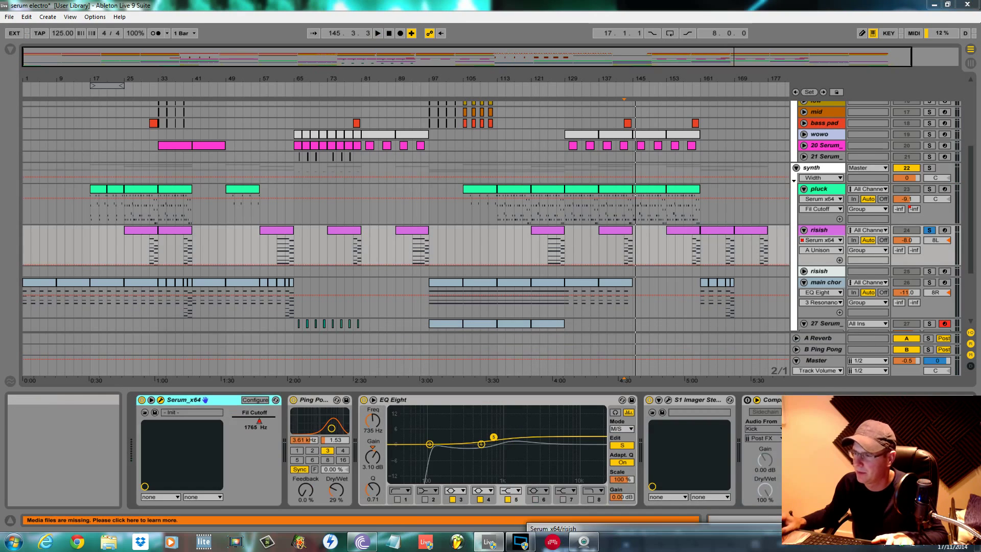
left_click(293, 400)
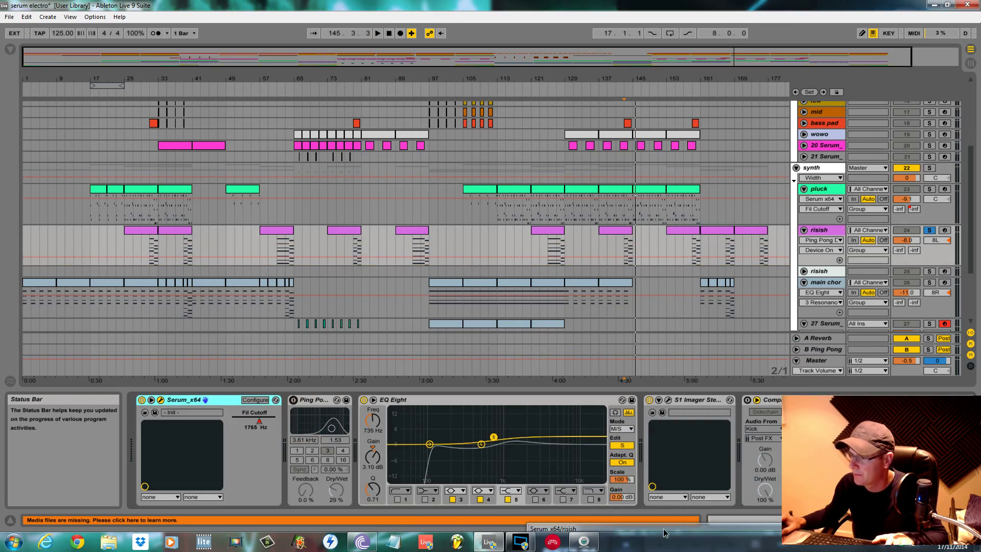
left_click_drag(665, 533, 478, 101)
Set oscillator A's unison to 9 voices and its wavetable position to 11 while auditioning the sound.
key("space")
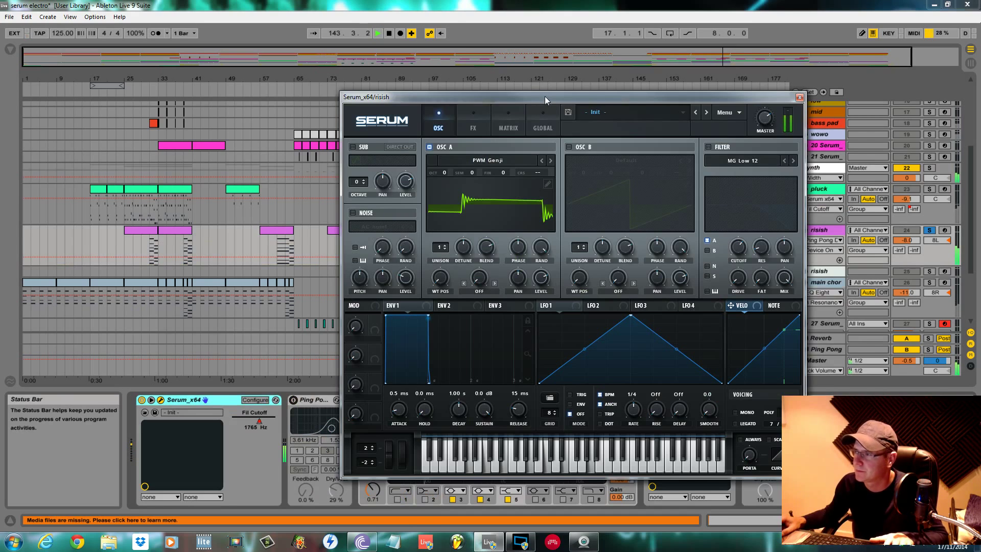
left_click_drag(545, 96, 457, 131)
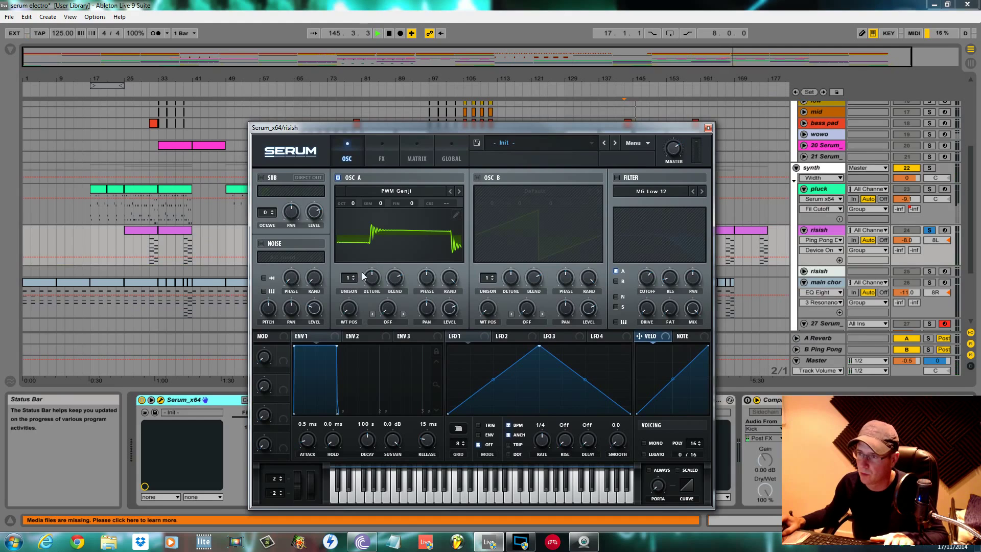
left_click_drag(356, 277, 356, 220)
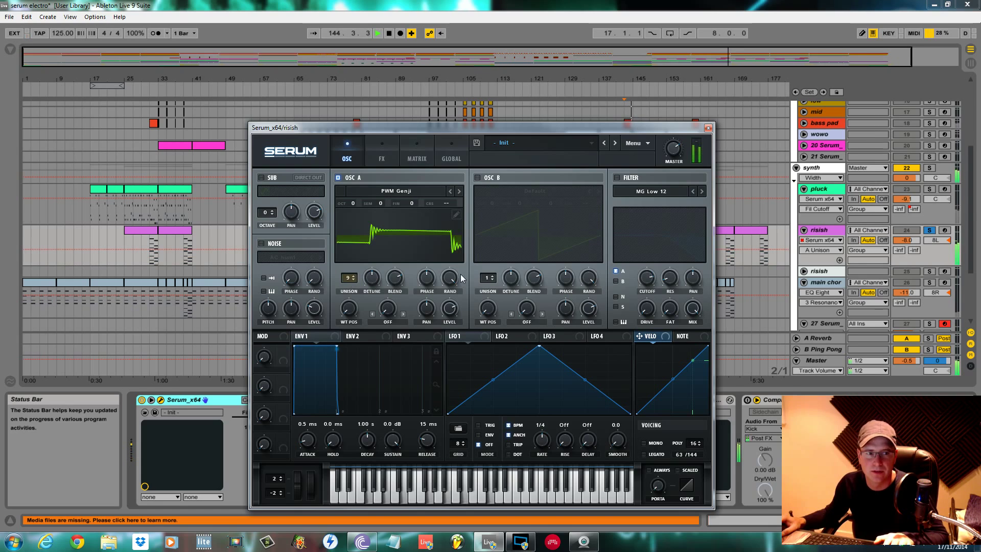
left_click_drag(349, 308, 349, 303)
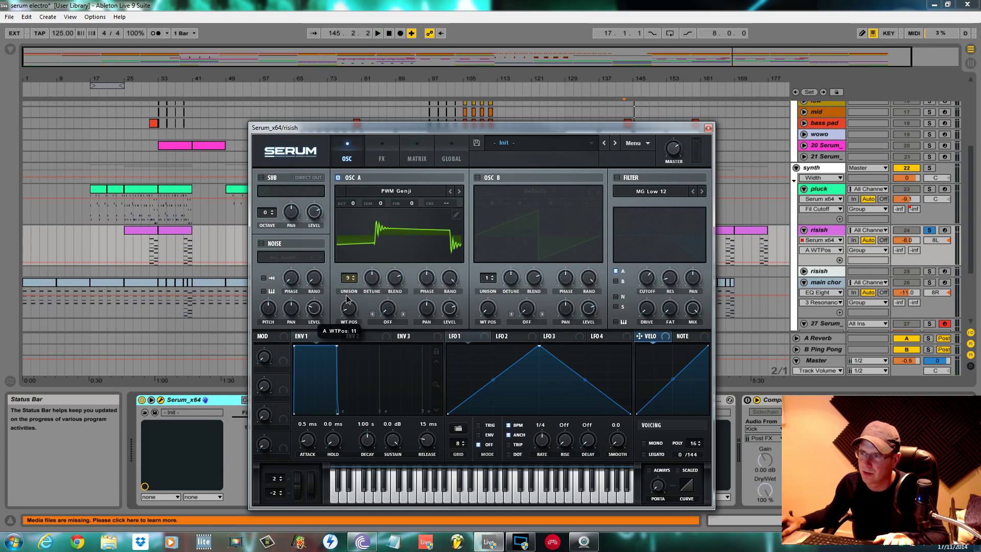
key("space")
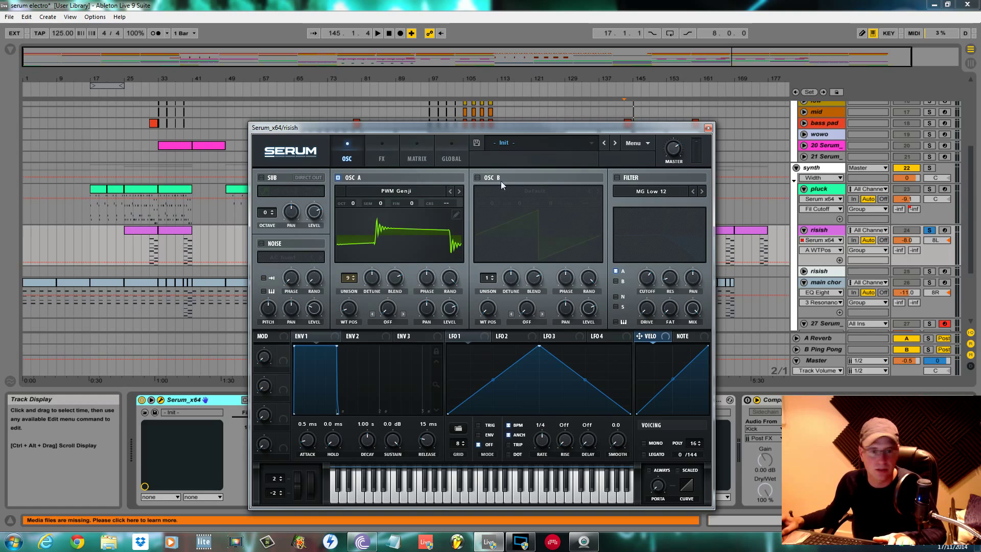
Turn on oscillator B, set its unison to 2 voices and audition it together with oscillator A.
left_click(477, 178)
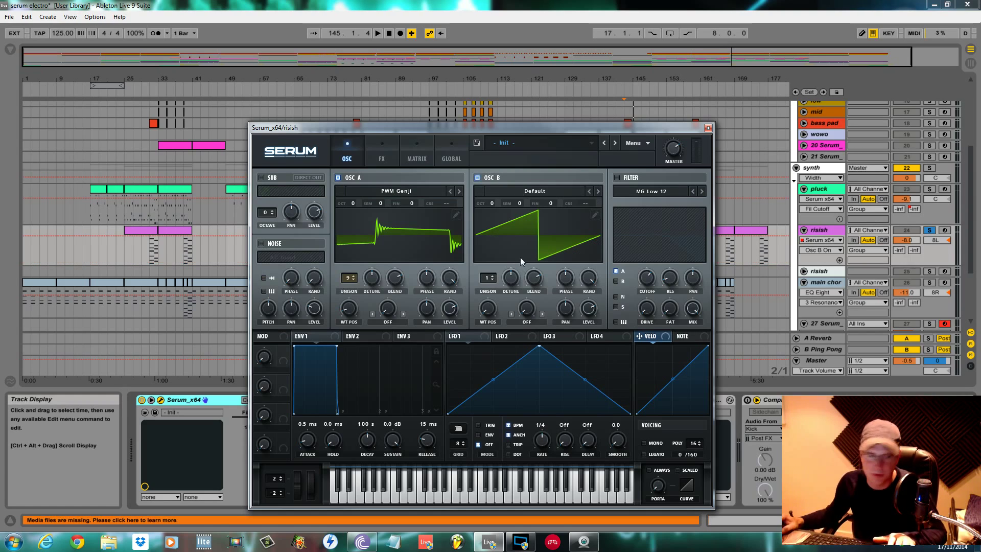
left_click_drag(485, 281, 511, 298)
key("space")
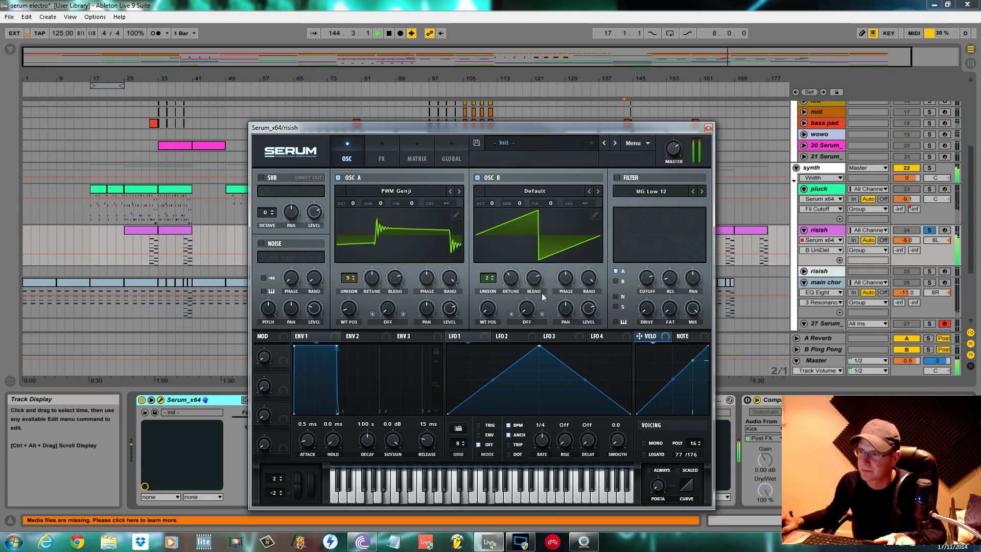
left_click_drag(487, 308, 485, 289)
key("space")
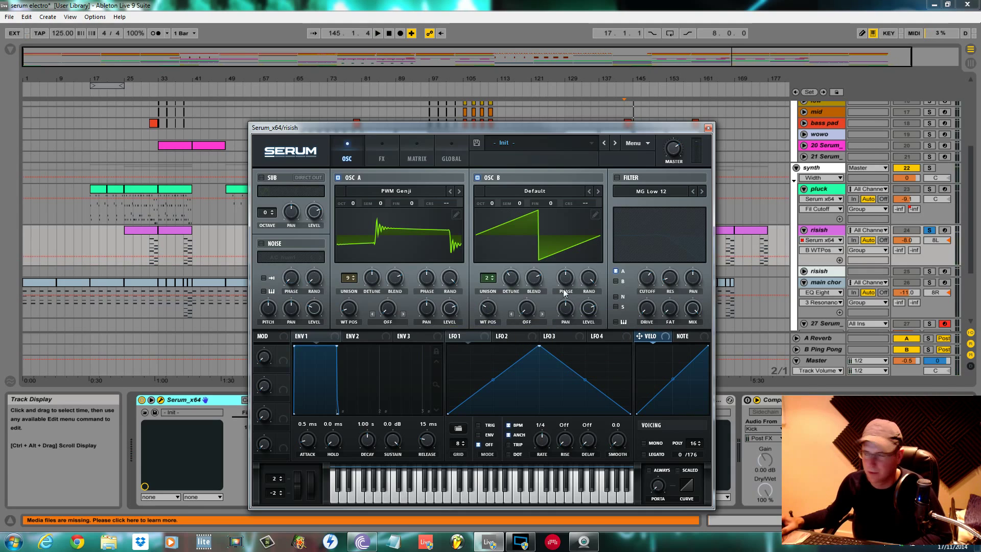
Route oscillator B into the filter, turn on the MG Low 12 filter and lower its cutoff, auditioning the result.
left_click(616, 281)
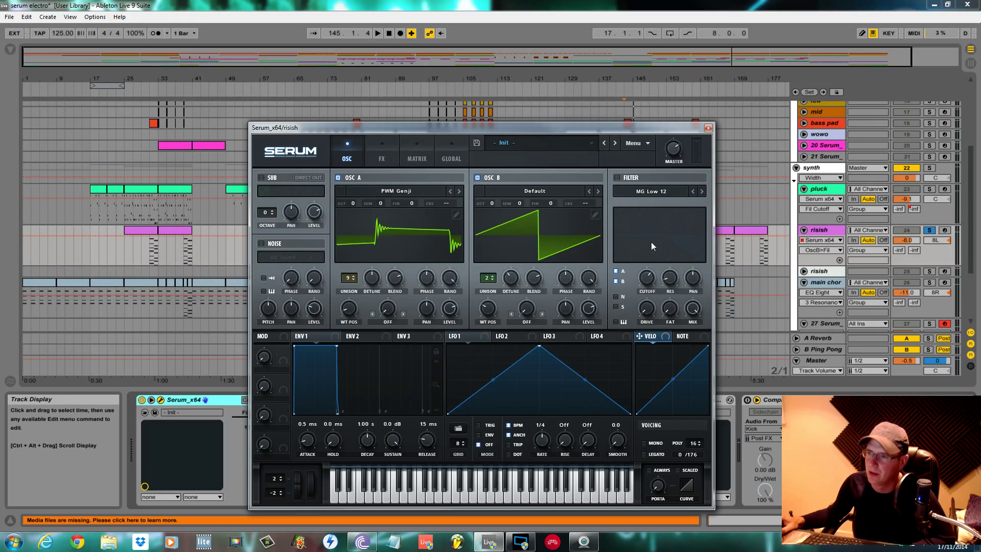
left_click(262, 178)
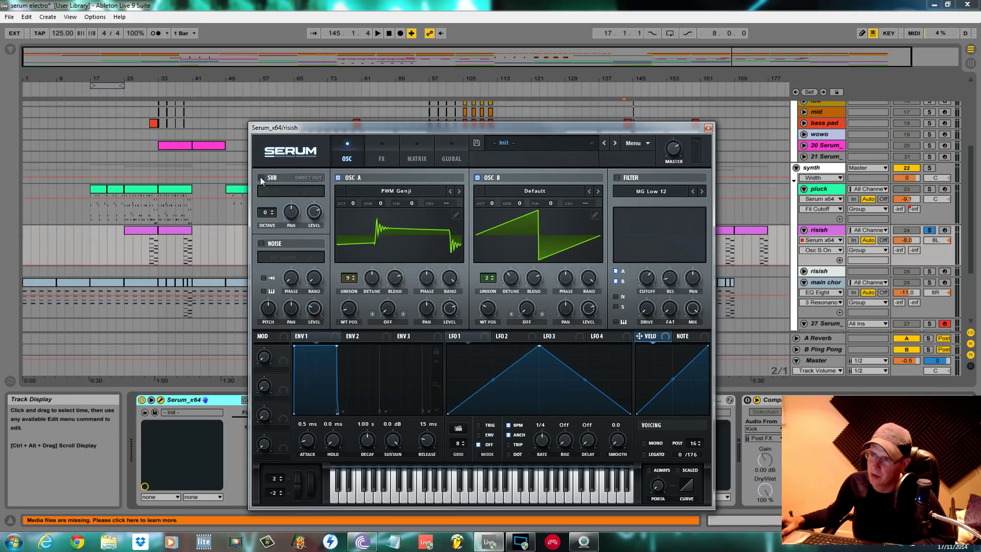
left_click(622, 178)
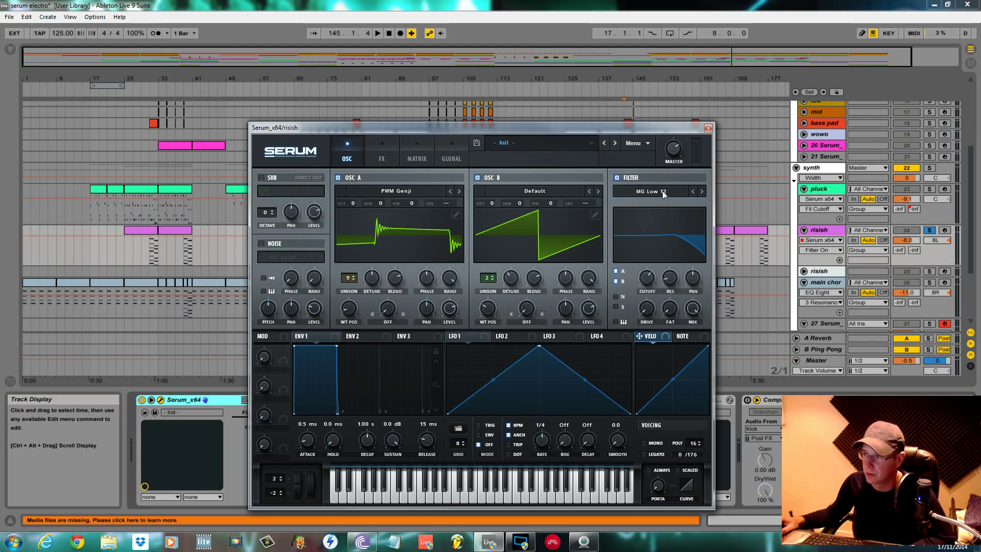
mouse_move(653, 285)
left_mouse_down()
mouse_move(651, 296)
mouse_move(657, 284)
left_mouse_up()
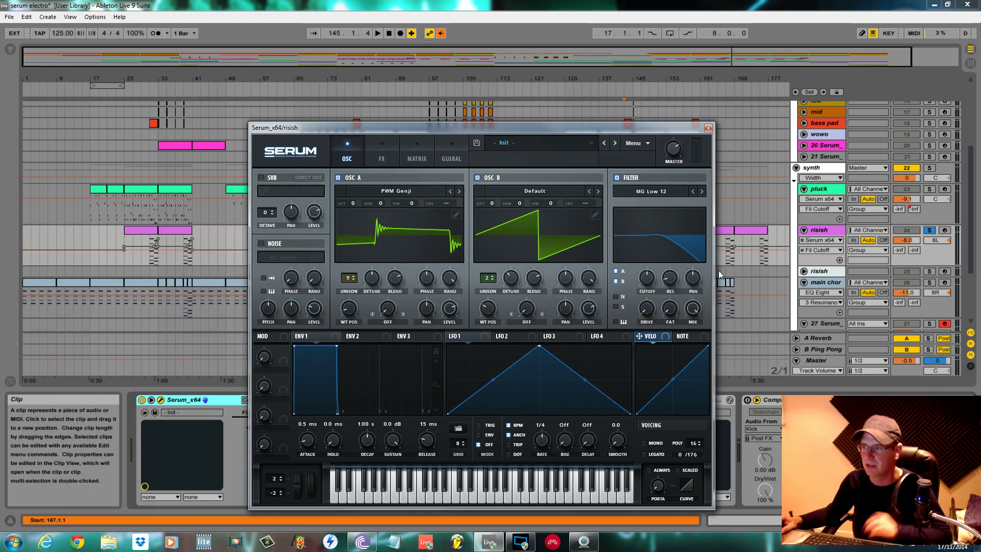
key("space")
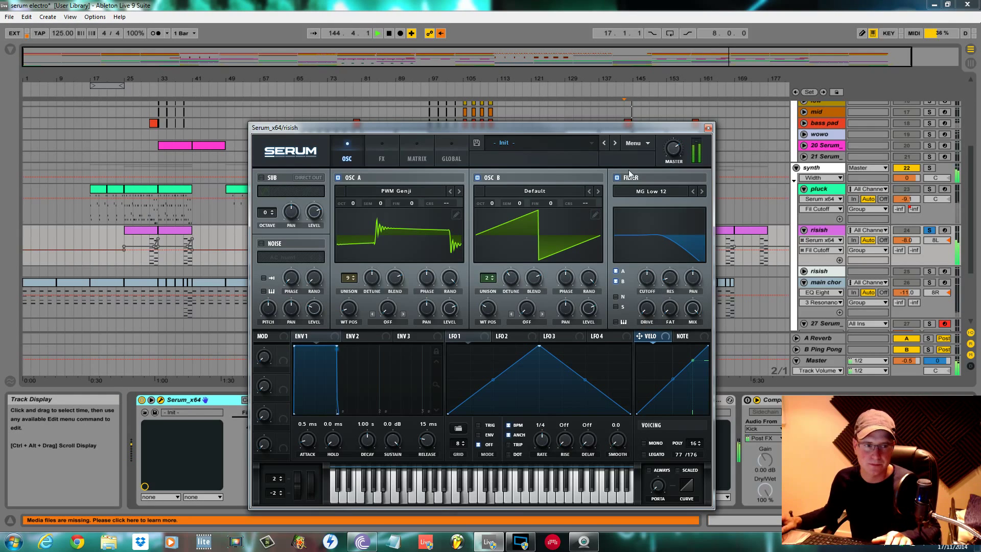
key("space")
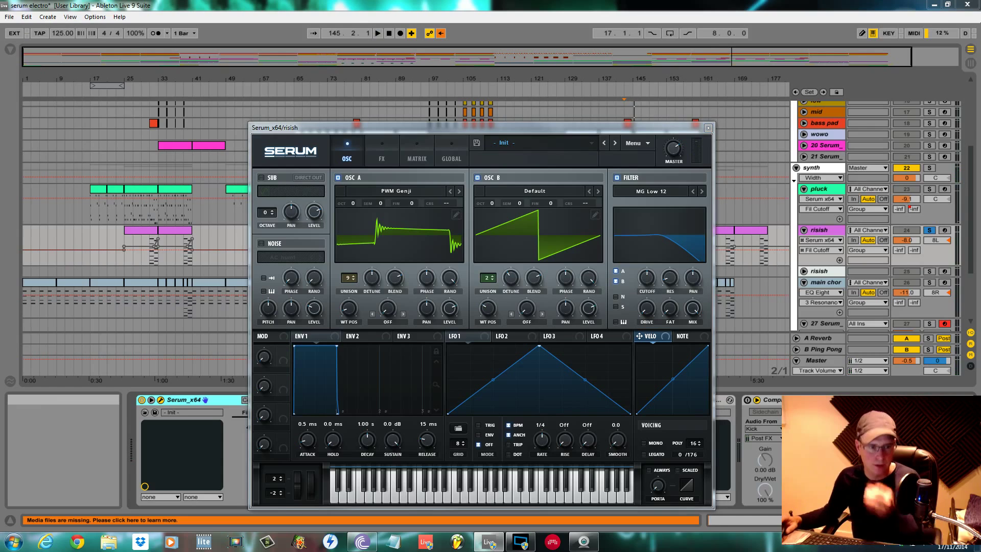
Assign Envelope 2 to modulate the filter cutoff and audition the sound.
left_click(385, 335)
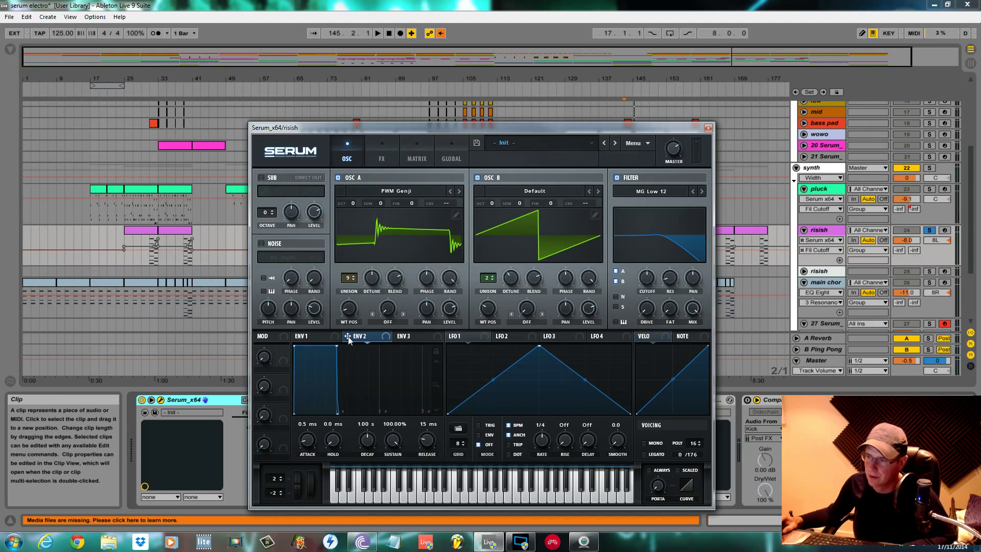
left_click_drag(348, 339, 648, 280)
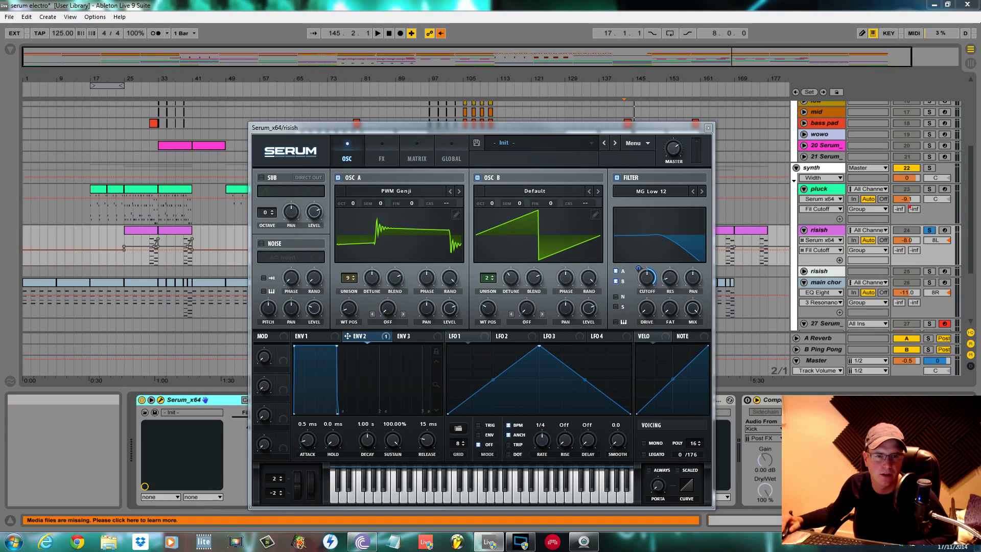
key("space")
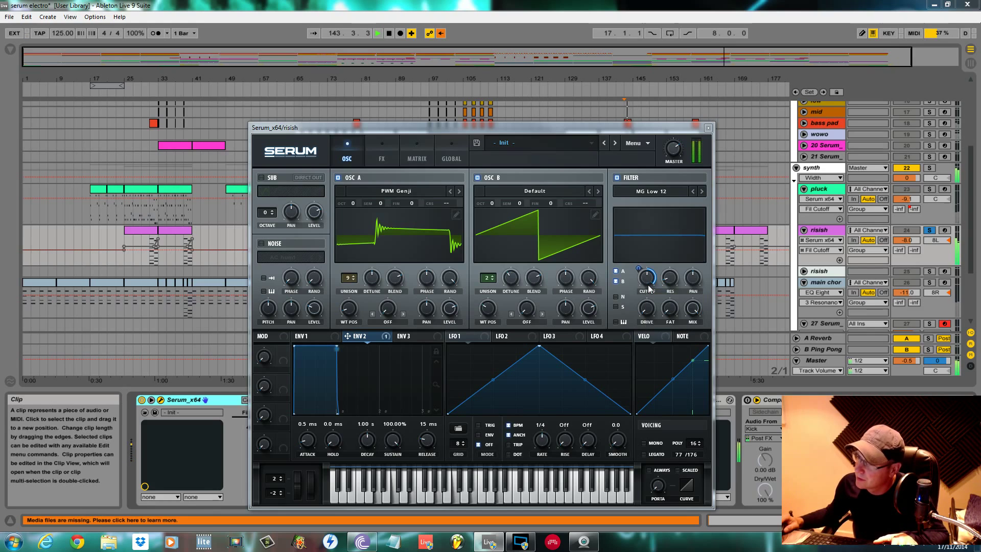
key("space")
Set Envelope 2's attack to 2.34 s and bend its attack curve slightly upward, checking it by playback.
left_click_drag(307, 425, 311, 384)
key("space")
key("space")
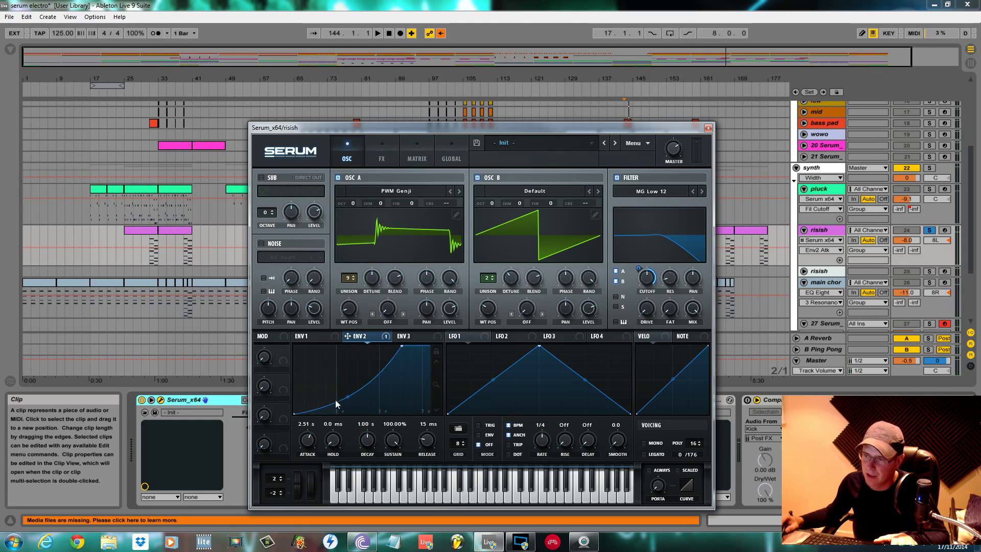
left_click_drag(347, 398, 346, 395)
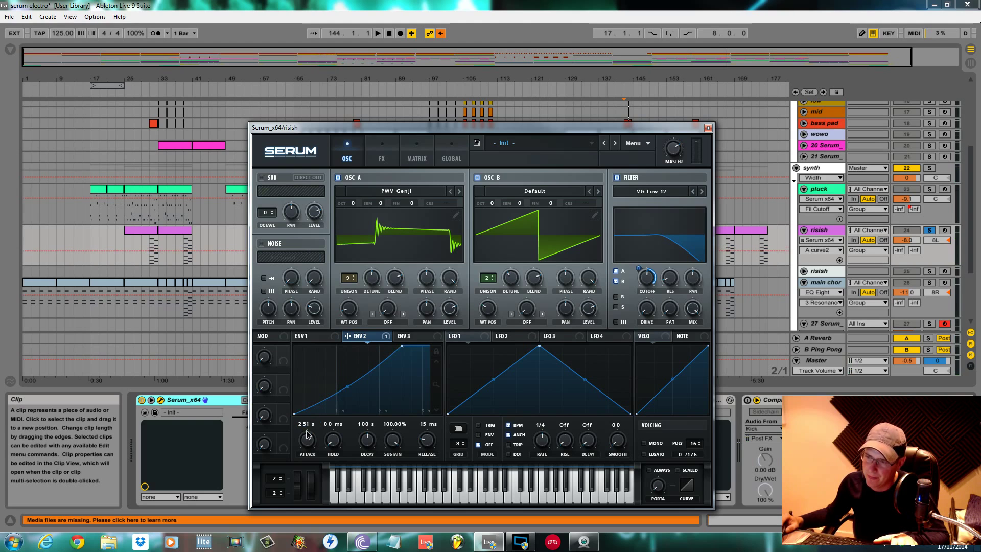
left_click_drag(307, 434, 308, 443)
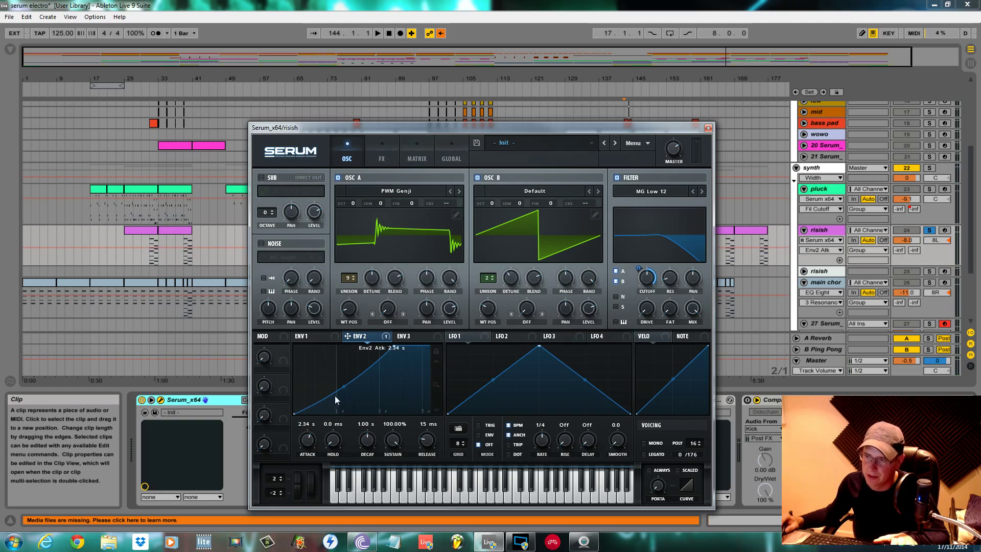
left_click_drag(343, 387, 338, 382)
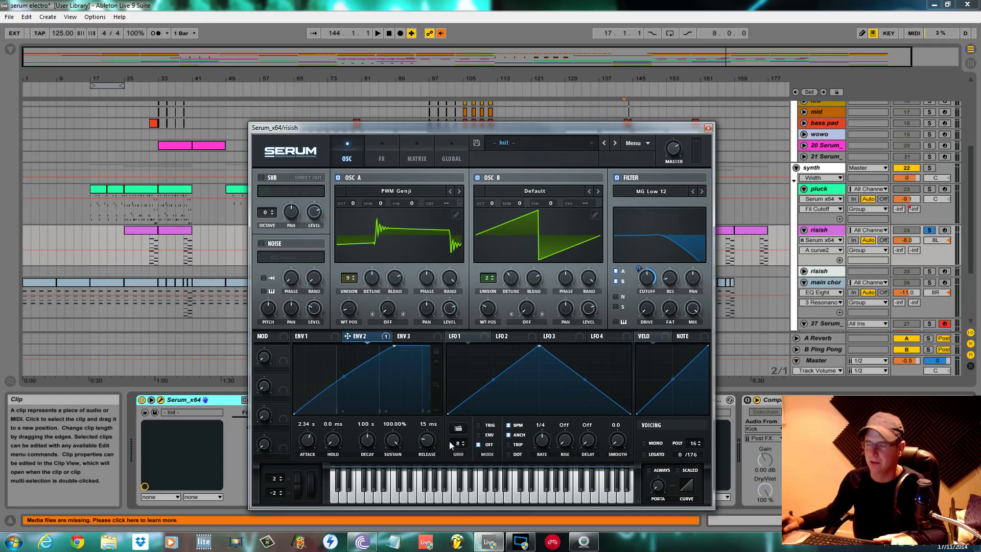
key("space")
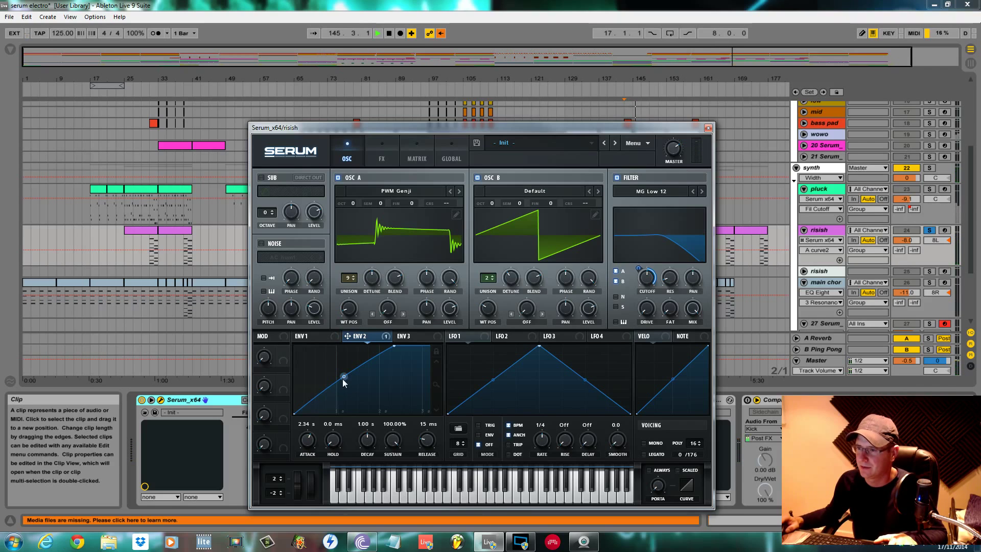
Audition the risish track and re-enable its overridden automation during playback.
key("space")
left_click_drag(567, 129, 594, 260)
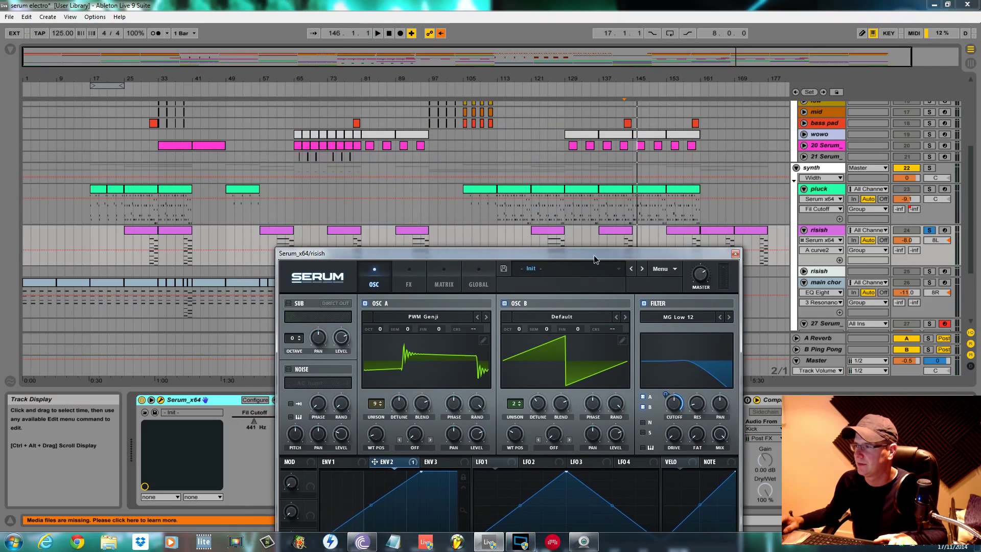
key("space")
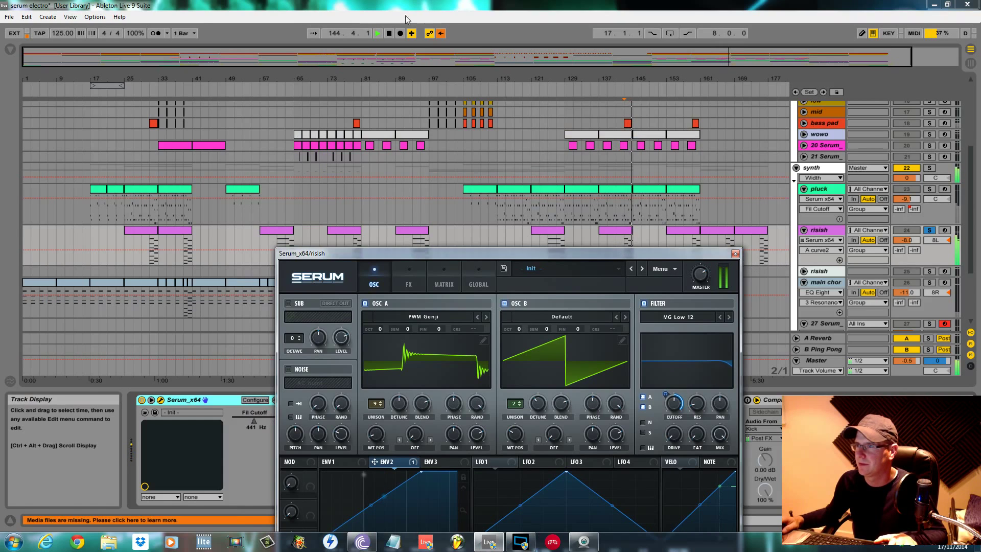
left_click(441, 34)
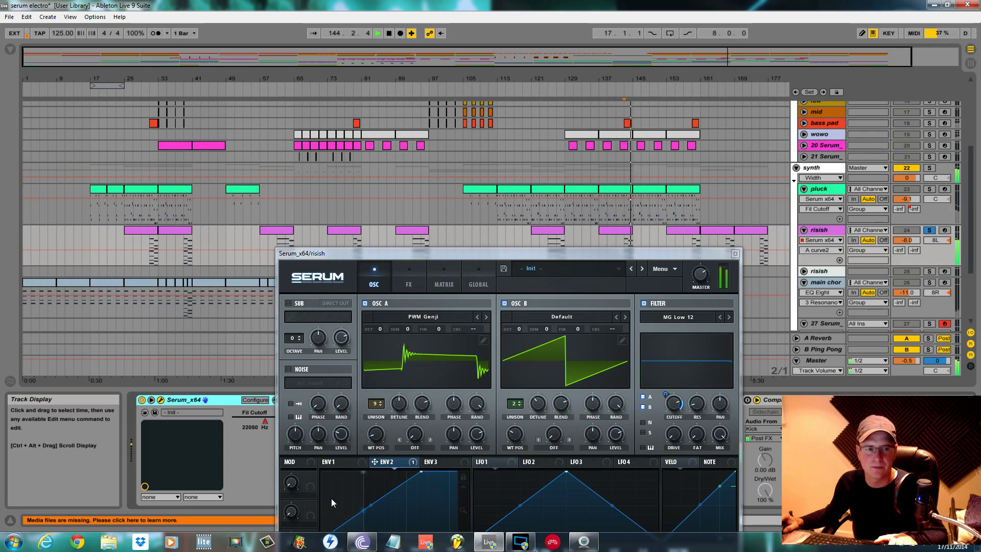
key("space")
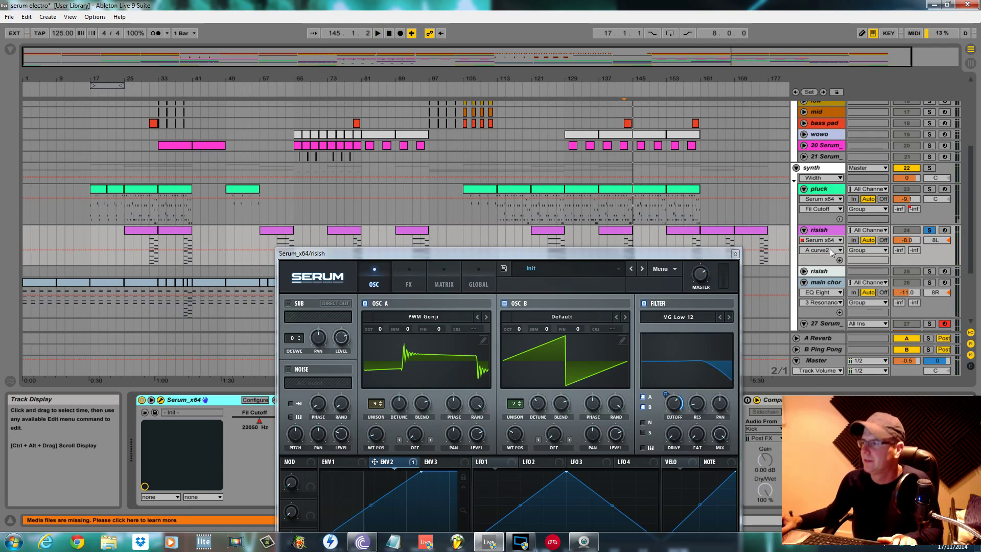
Show Serum's Fil Cutoff automation on the risish track.
left_click_drag(562, 253, 286, 288)
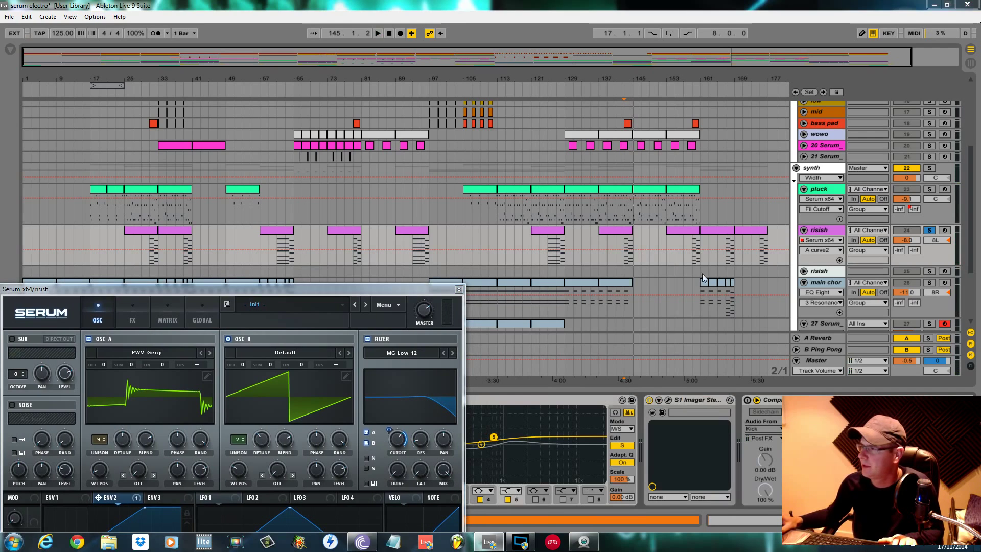
left_click(833, 240)
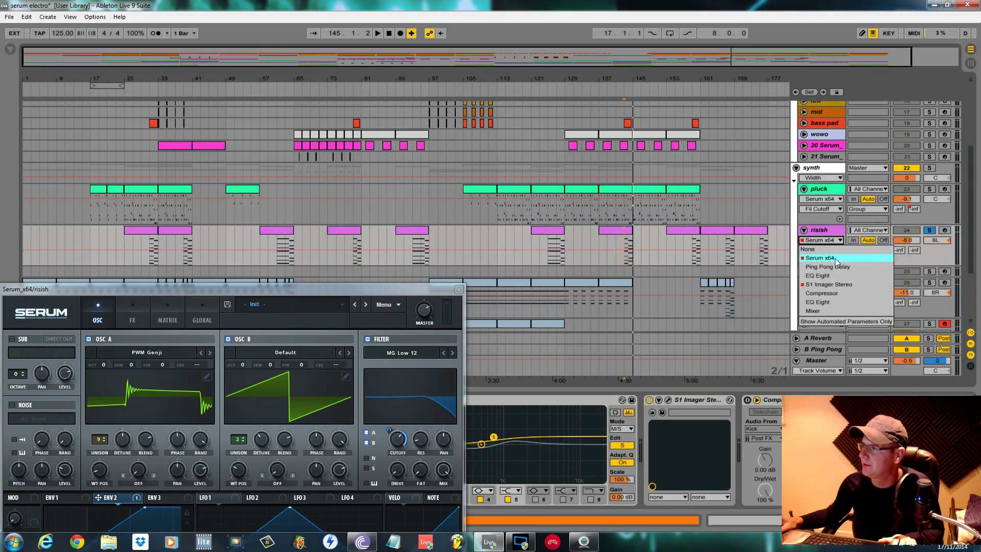
left_click(835, 258)
left_click(835, 251)
left_click(818, 267)
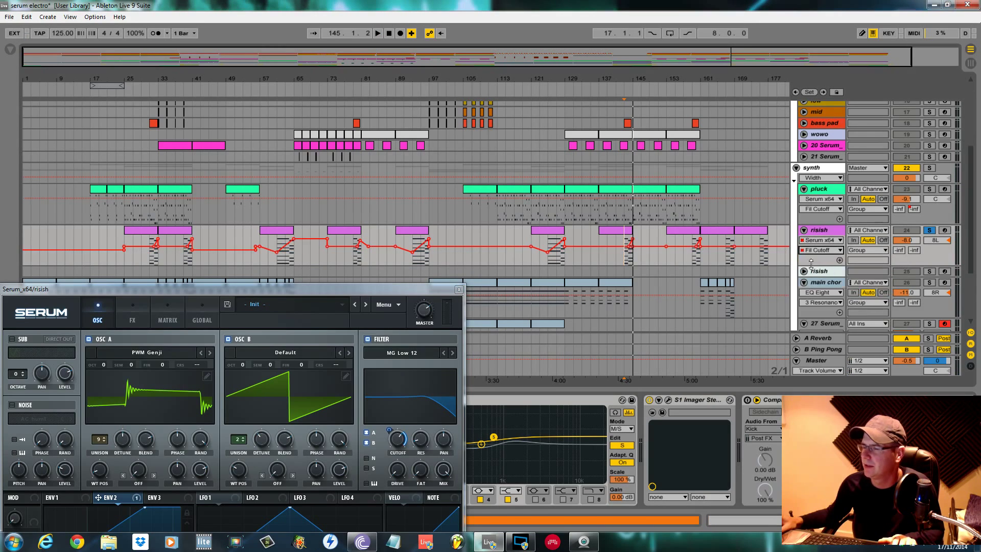
Remove all modulators from Serum's filter cutoff so the track automation alone controls it.
left_click_drag(386, 289, 467, 138)
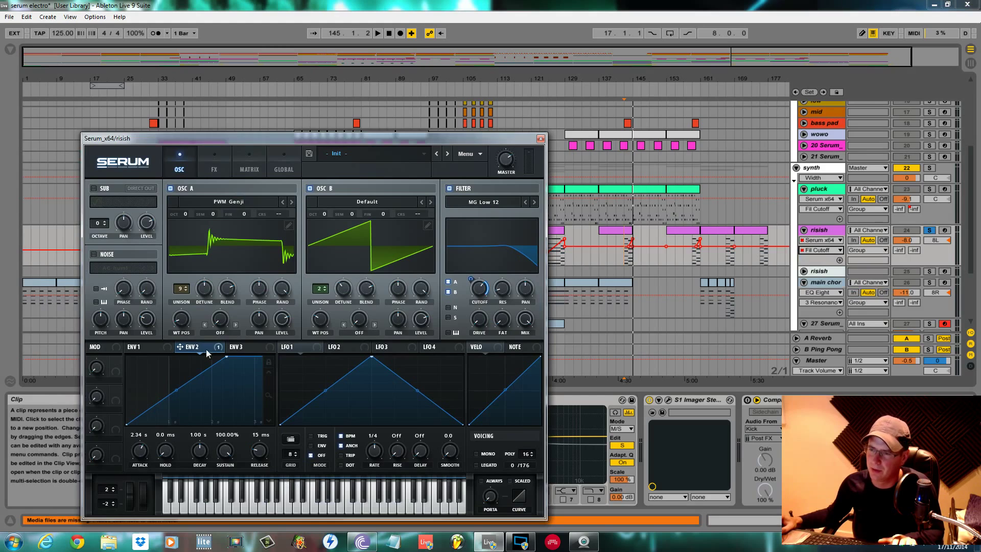
right_click(198, 346)
left_click(149, 394)
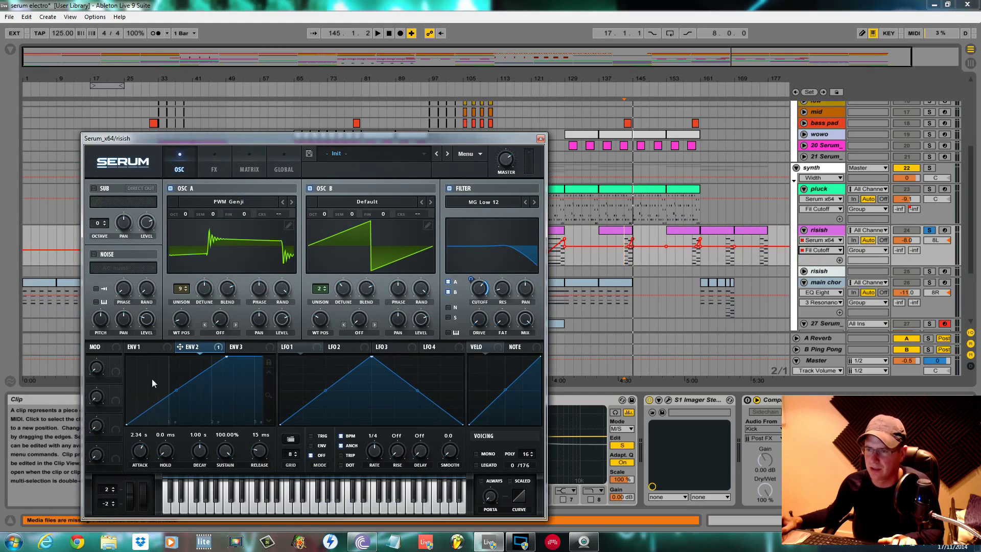
right_click(472, 282)
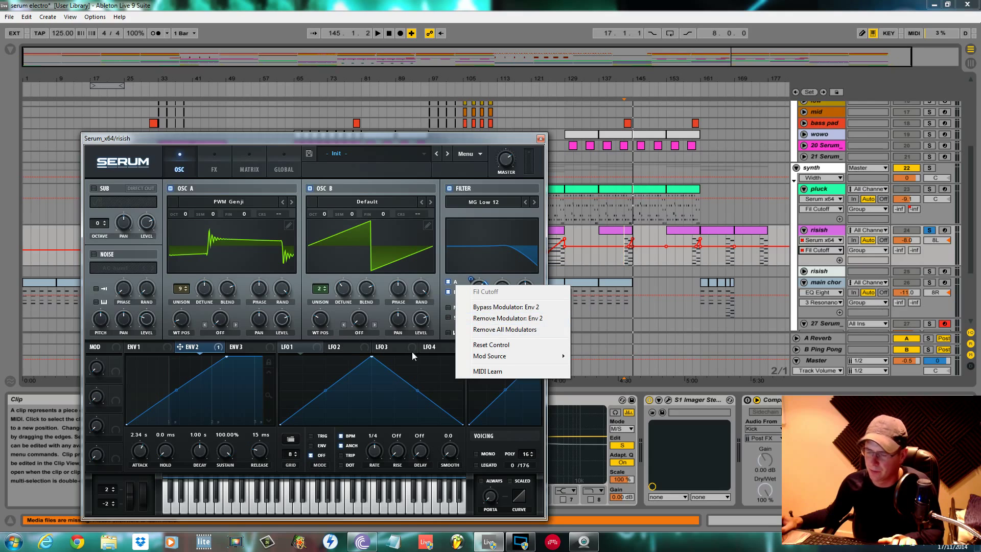
left_click(528, 335)
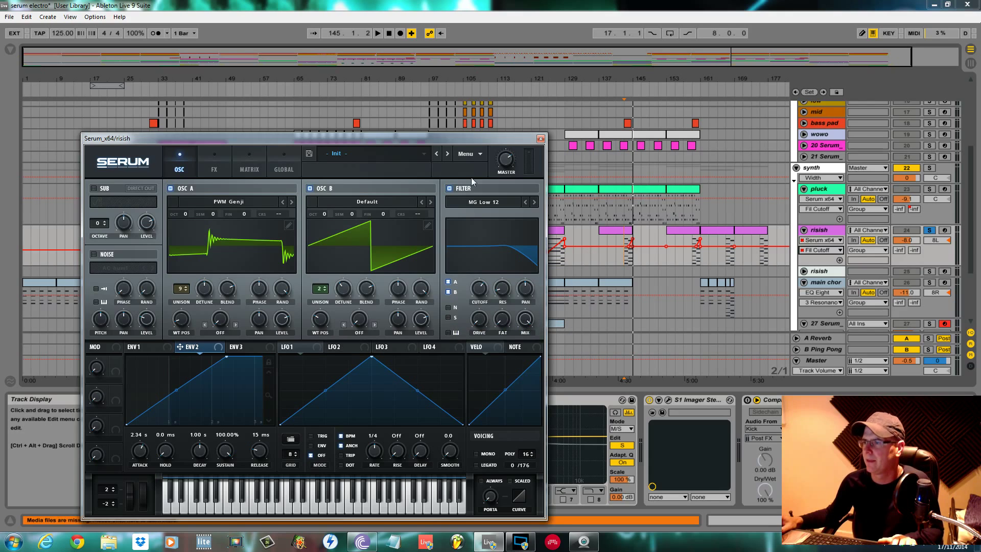
Audition the risish clip from bar 143 with only the Fil Cutoff automation driving the filter.
left_click_drag(514, 143, 399, 279)
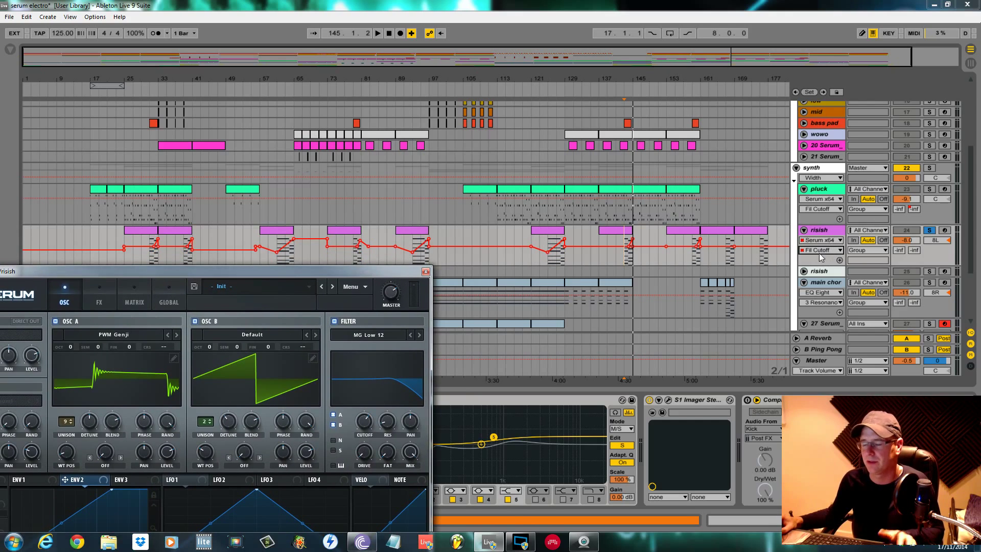
left_click_drag(602, 78, 438, 76)
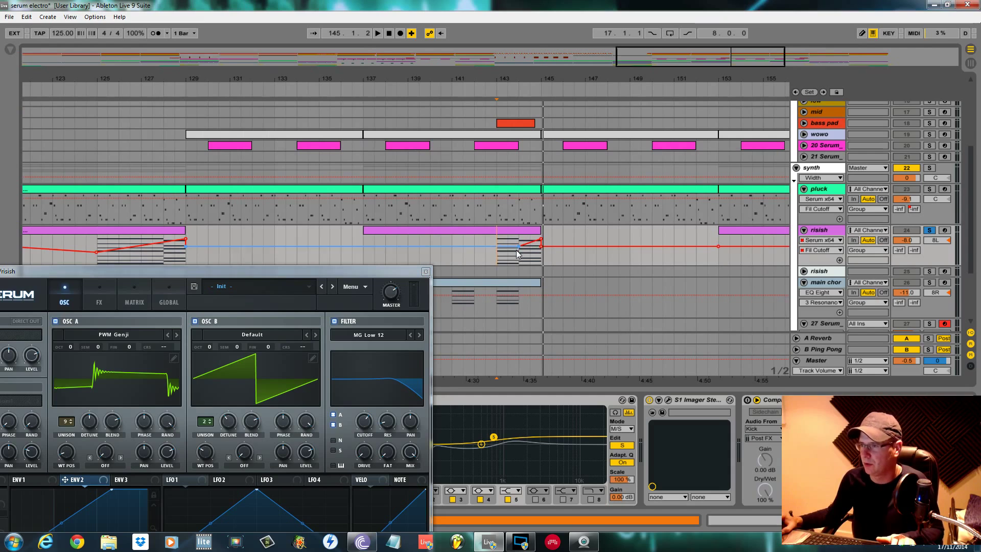
left_click(498, 259)
key("space")
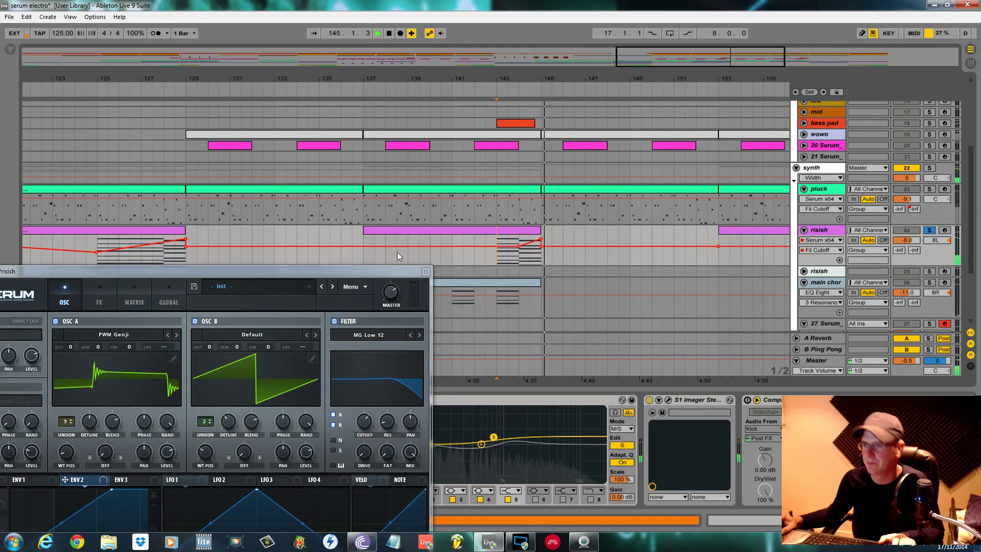
key("space")
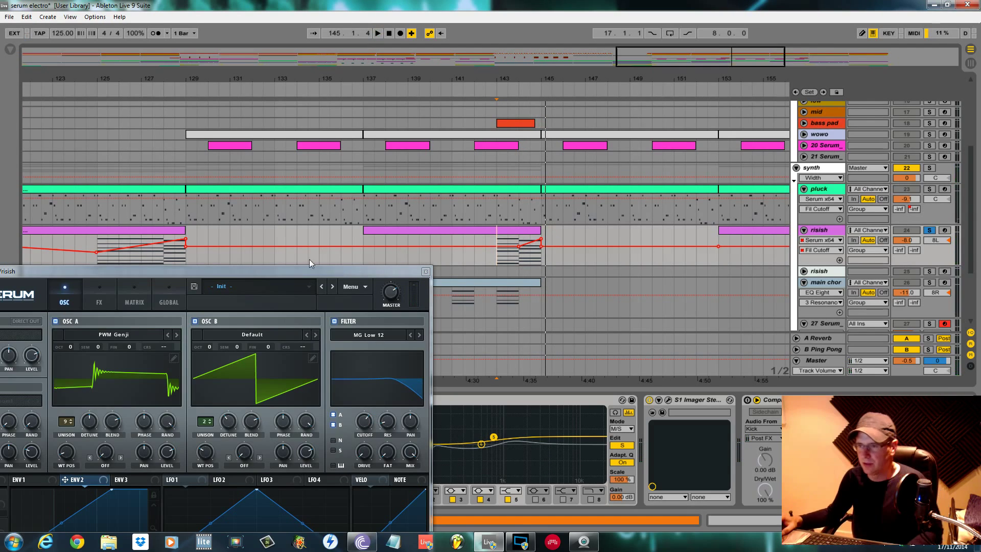
Turn on Serum's built-in reverb effect and audition the rise.
left_click_drag(345, 273, 424, 76)
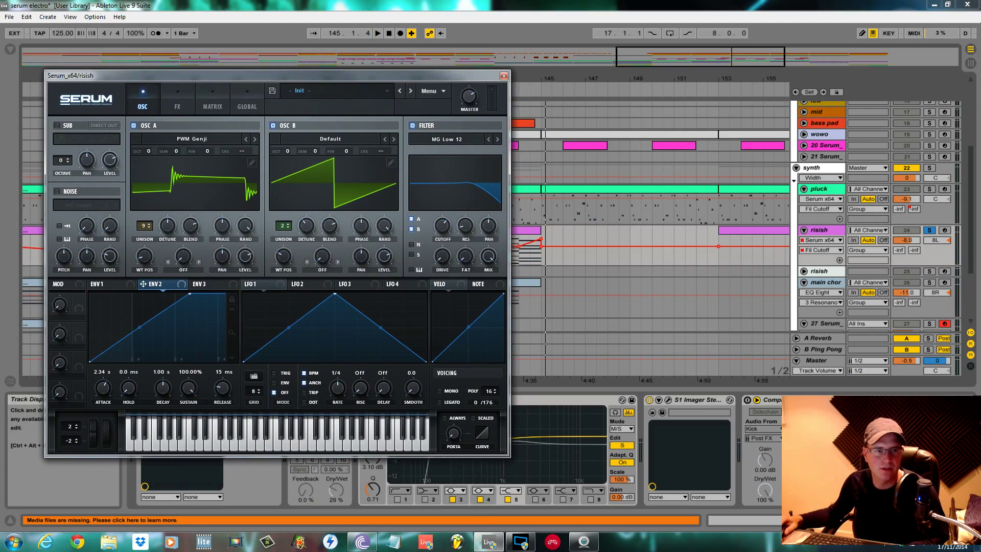
left_click(177, 106)
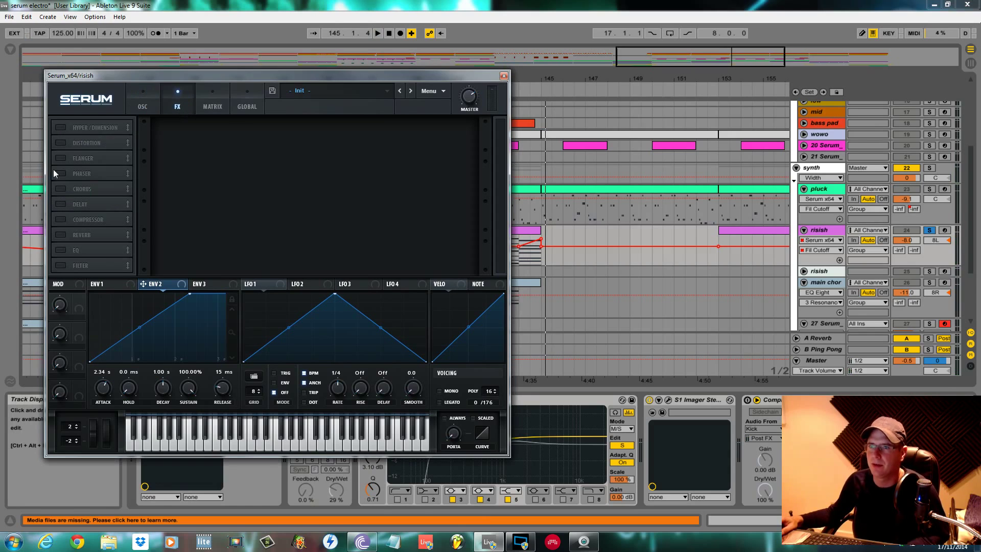
left_click(60, 235)
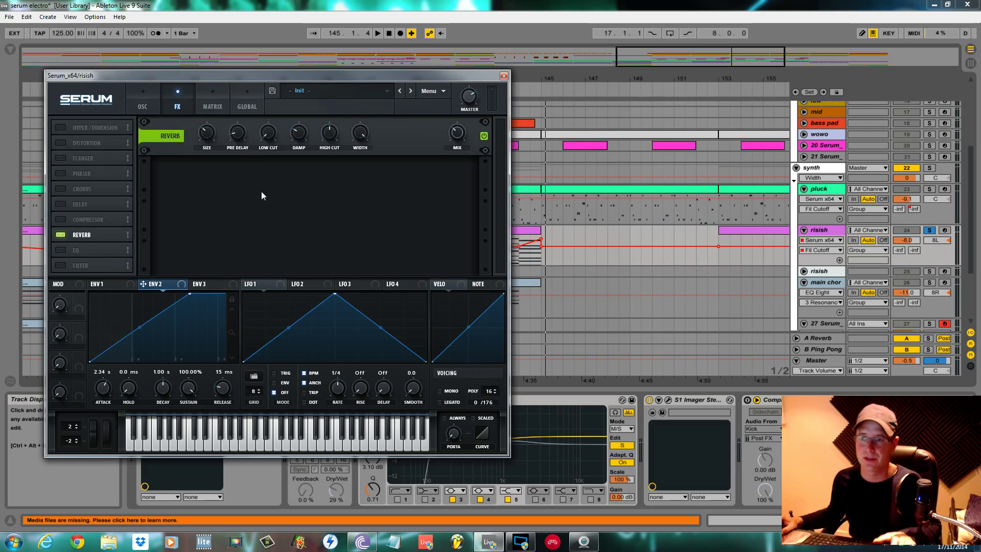
key("space")
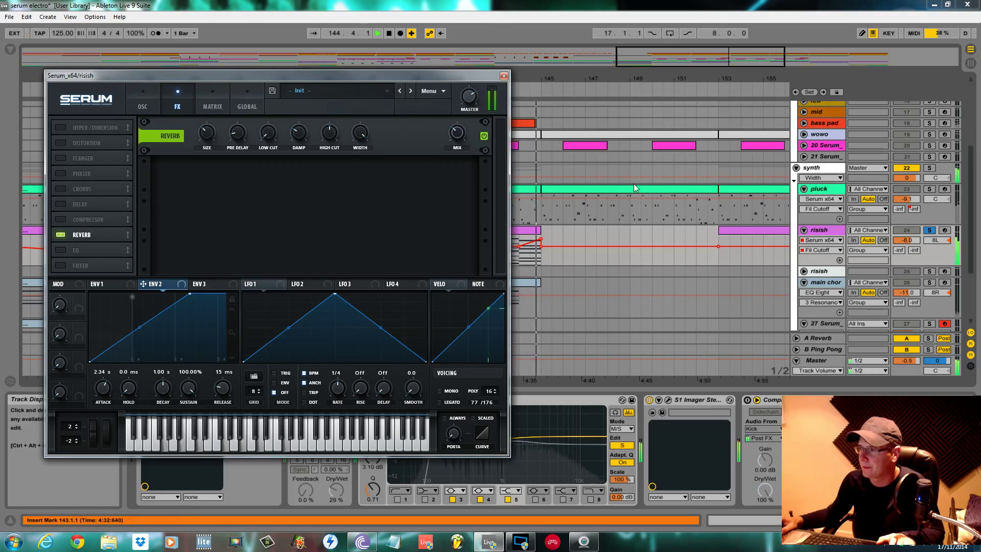
Turn on the Ping Pong Delay in the risish device chain and audition it.
left_click_drag(441, 81, 165, 415)
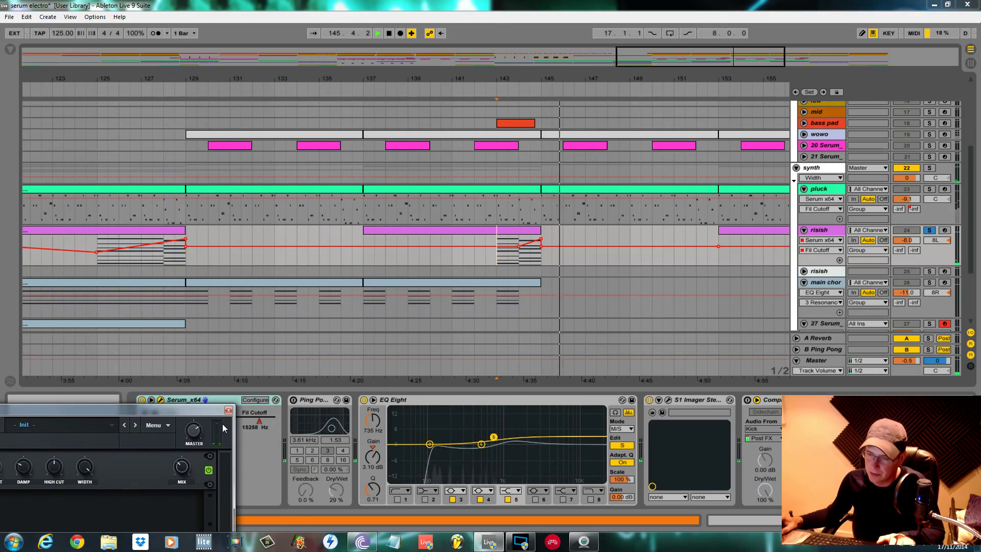
left_click(300, 469)
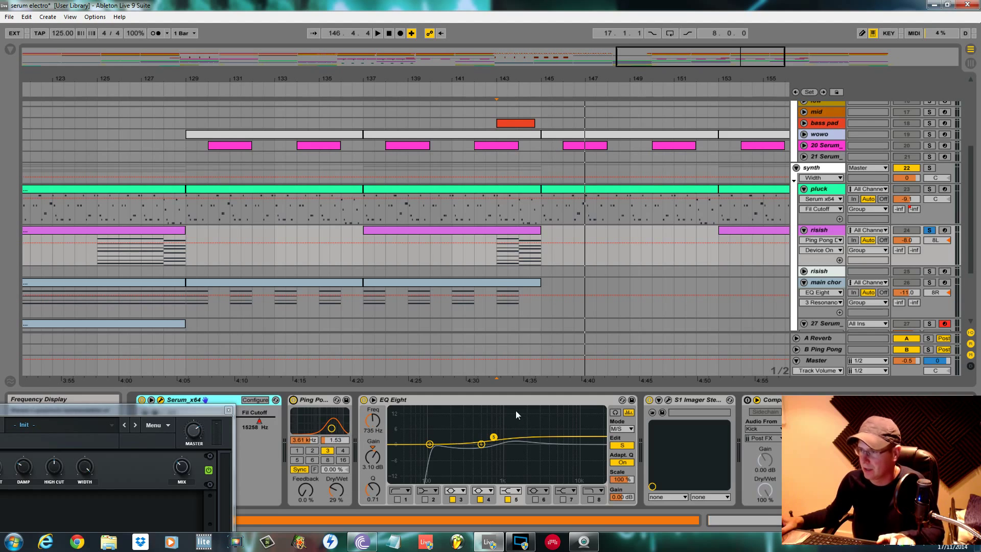
key("space")
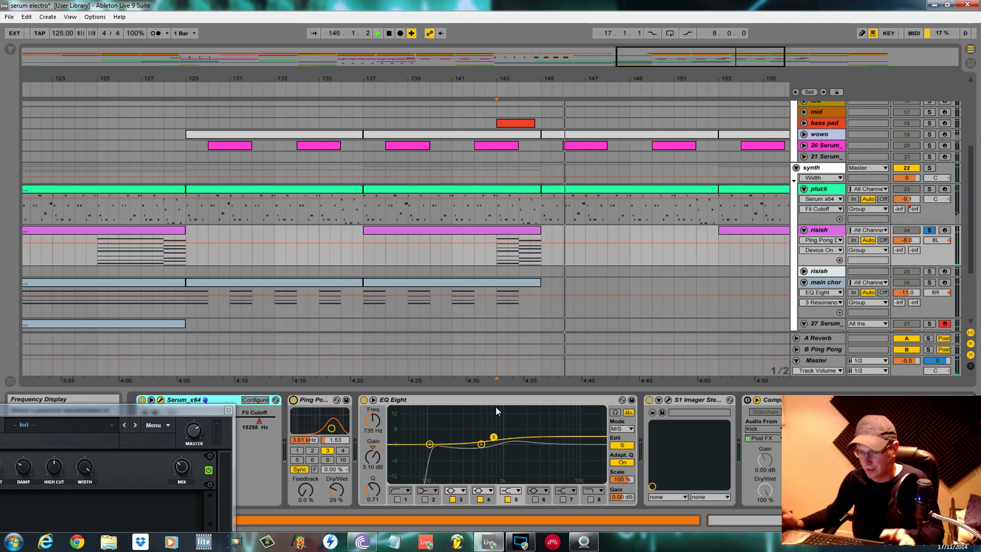
Open the S1 Imager Stereo plug-in window from the risish device chain.
left_click_drag(203, 412, 294, 143)
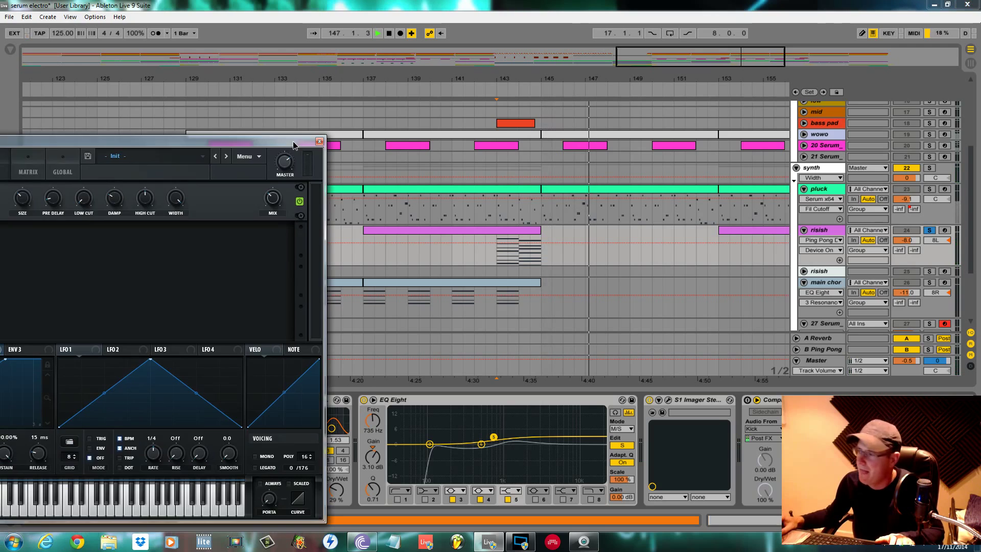
double_click(691, 400)
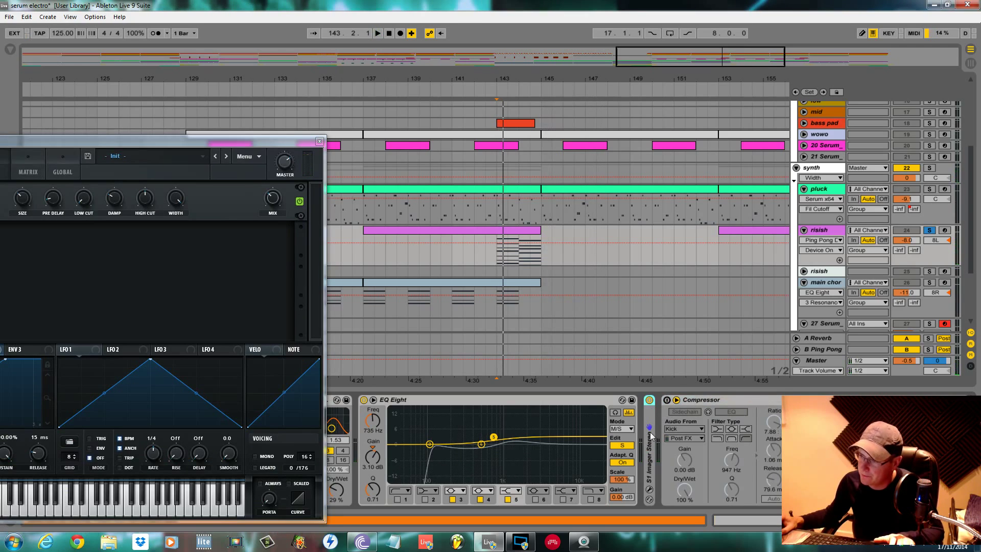
double_click(650, 435)
left_click(668, 413)
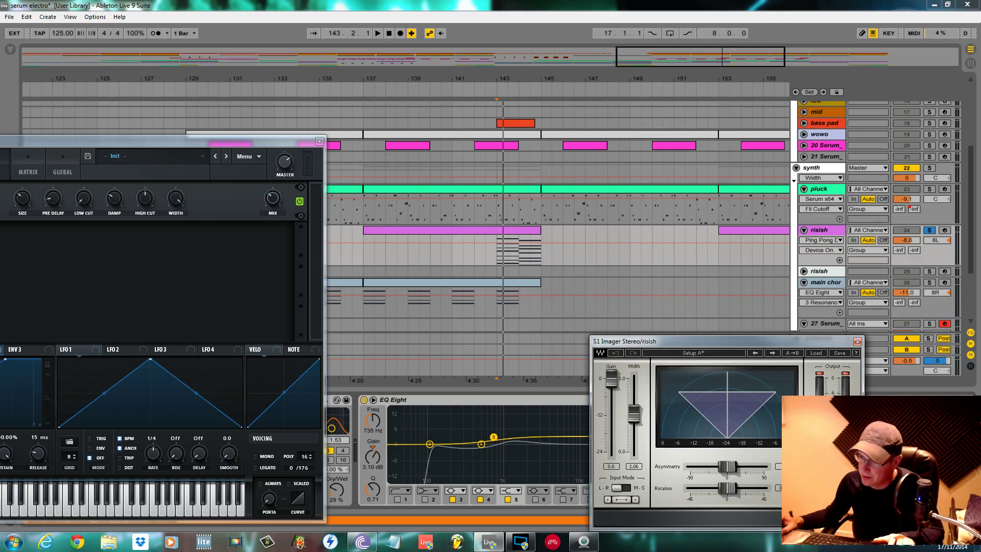
Nudge the imager's Width to bring up its automation, re-enable the automation and audition the stereo widening.
mouse_move(634, 414)
left_mouse_down()
mouse_move(634, 450)
mouse_move(634, 404)
mouse_move(634, 419)
mouse_move(675, 440)
mouse_move(633, 412)
left_mouse_up()
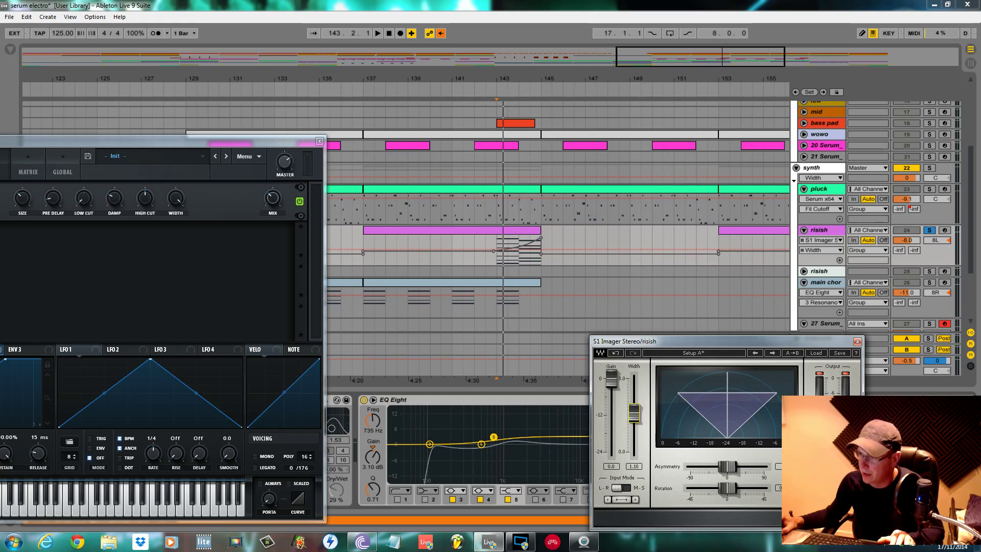
left_click(441, 34)
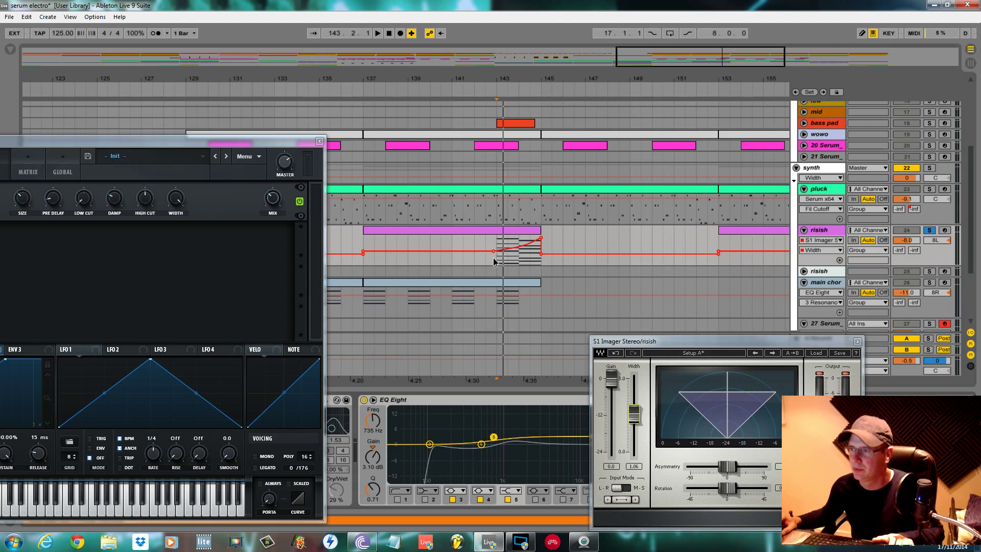
key("space")
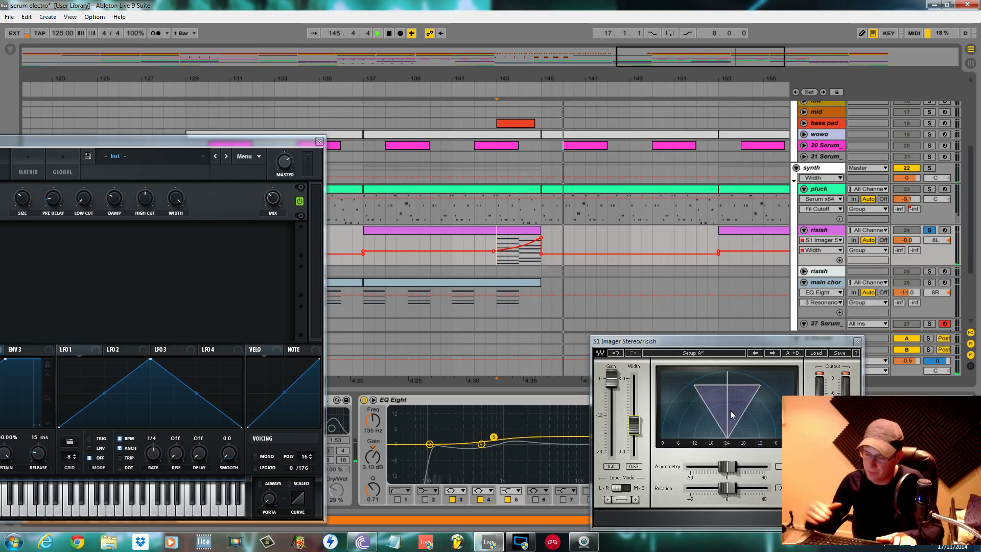
Give the S1 Imager Width its own automation lane beneath Serum's Fil Cutoff automation and enlarge the risish track.
left_click(854, 260)
left_click(835, 241)
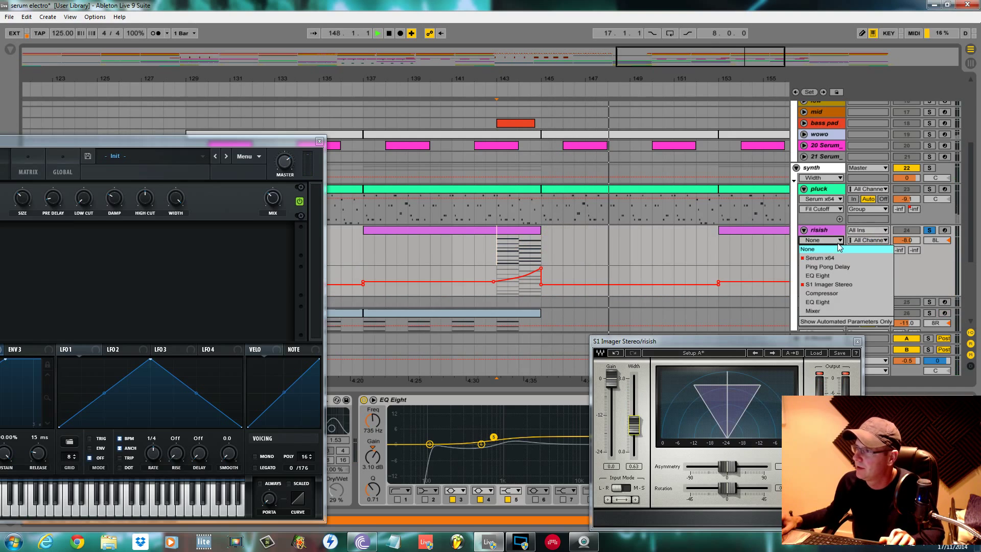
left_click(829, 262)
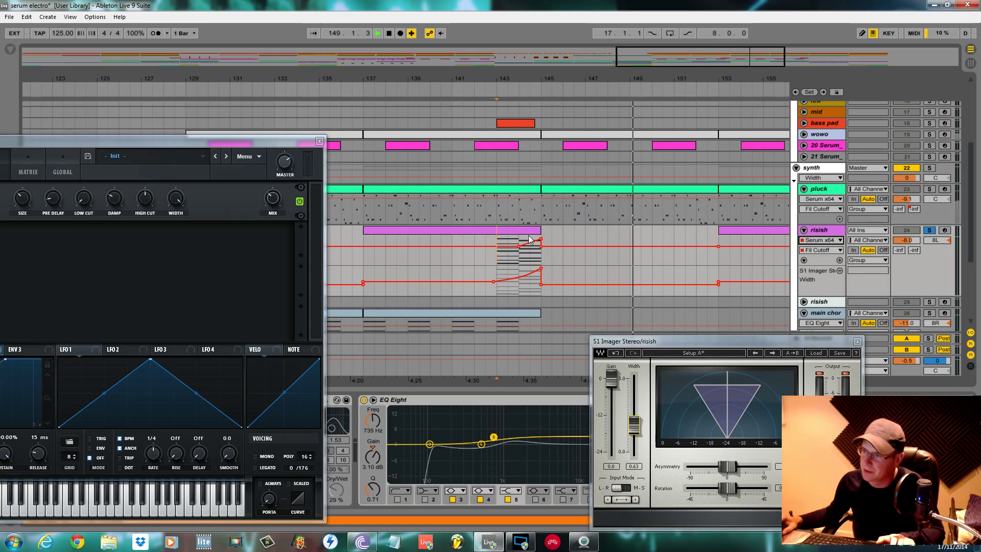
key("space")
left_click_drag(827, 262, 832, 329)
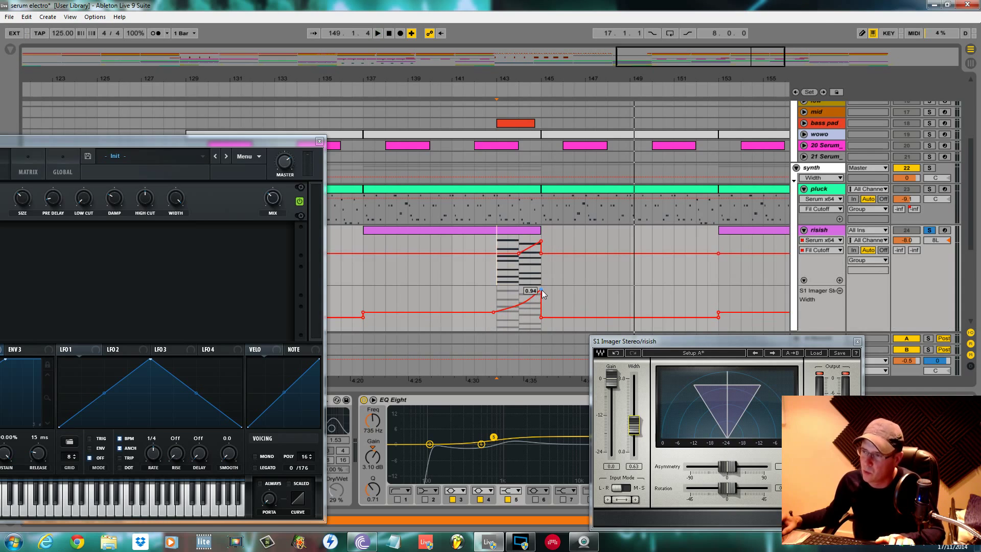
Play back the rise with the cutoff and width automation together, closing the S1 Imager window.
key("space")
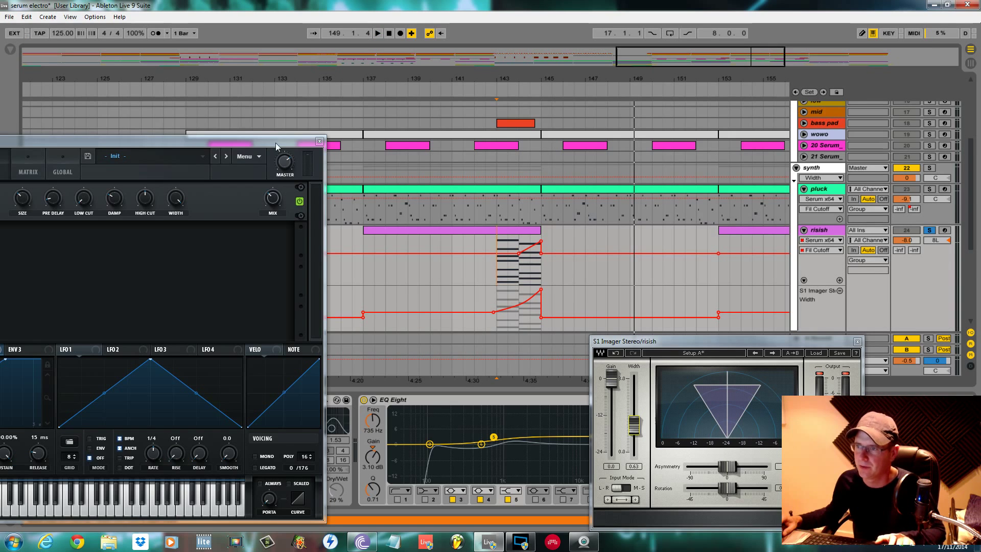
left_click_drag(240, 141, 317, 70)
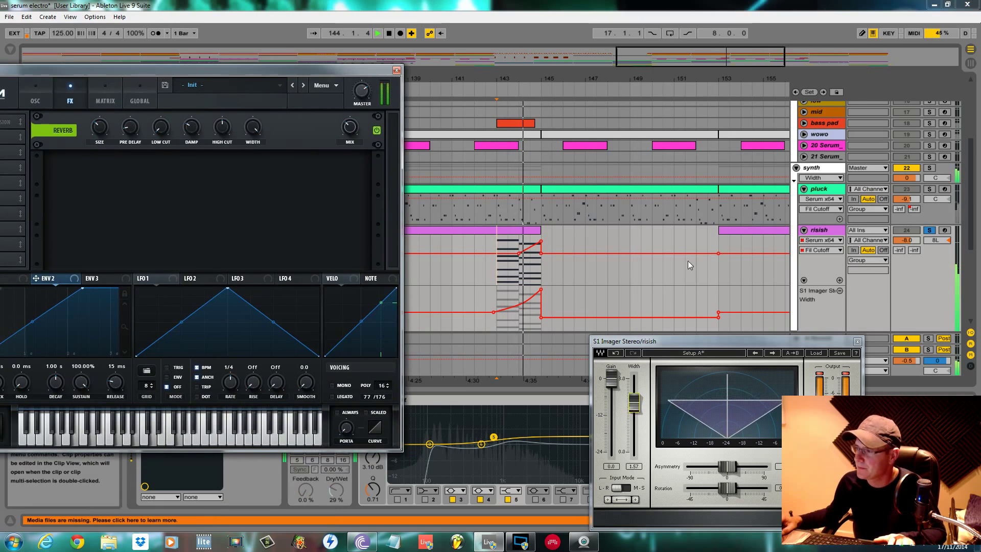
left_click(858, 341)
key("space")
Turn on the Kick-sidechained Compressor on the risish track and bring its settings into view.
left_click(748, 400)
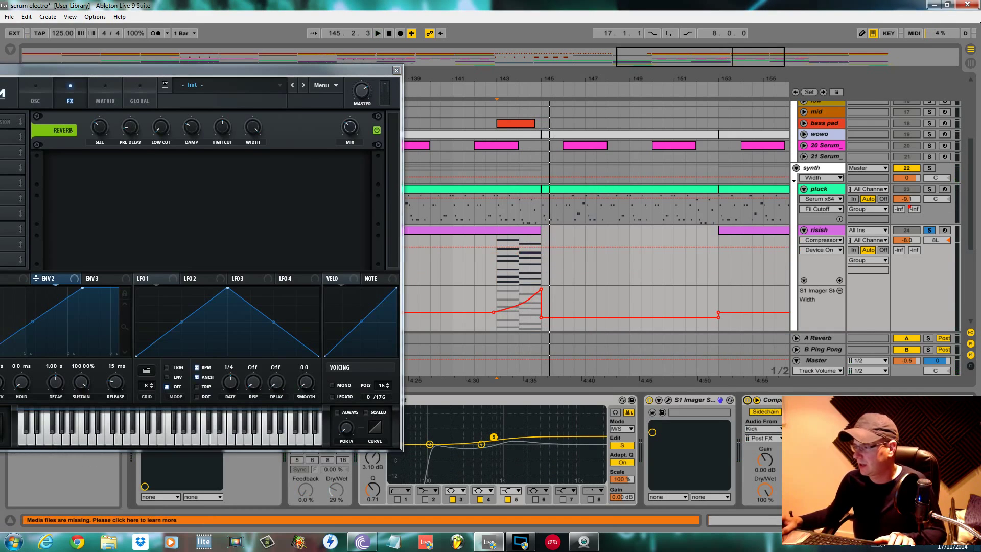
left_click(915, 521)
mouse_move(914, 520)
left_mouse_down()
mouse_move(933, 520)
mouse_move(904, 521)
left_mouse_up()
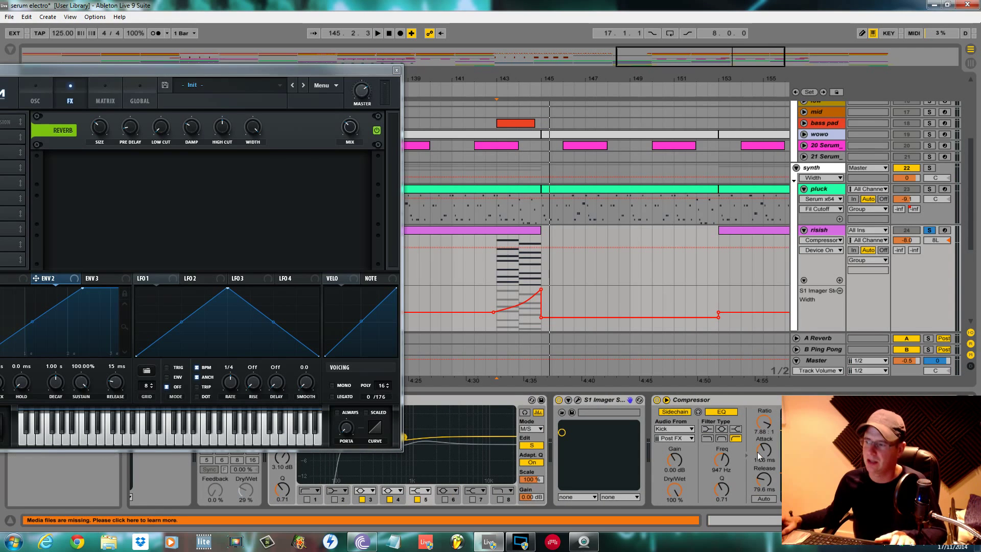
Unfold the Kick track in the Drums group to show the waveform of its clips.
scroll(530, 115, "up", 6)
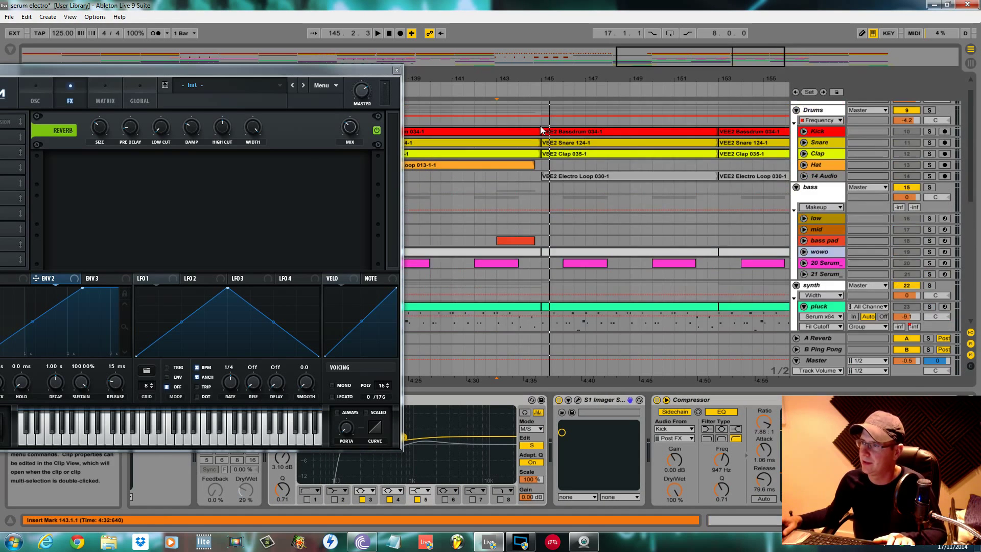
left_click(534, 148)
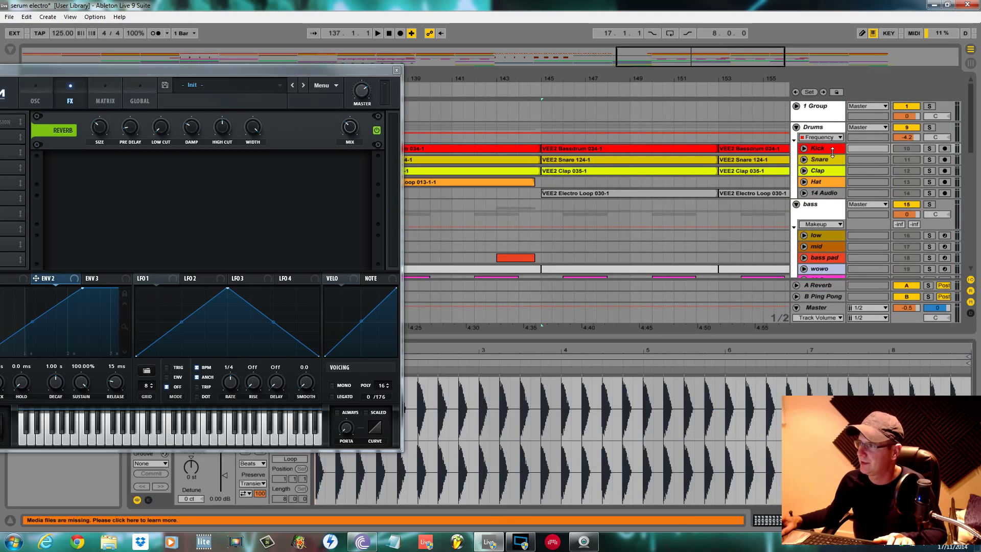
left_click_drag(832, 152, 832, 192)
Play the rise from bar 143 and compare its pumping with the Kick's waveform.
key("space")
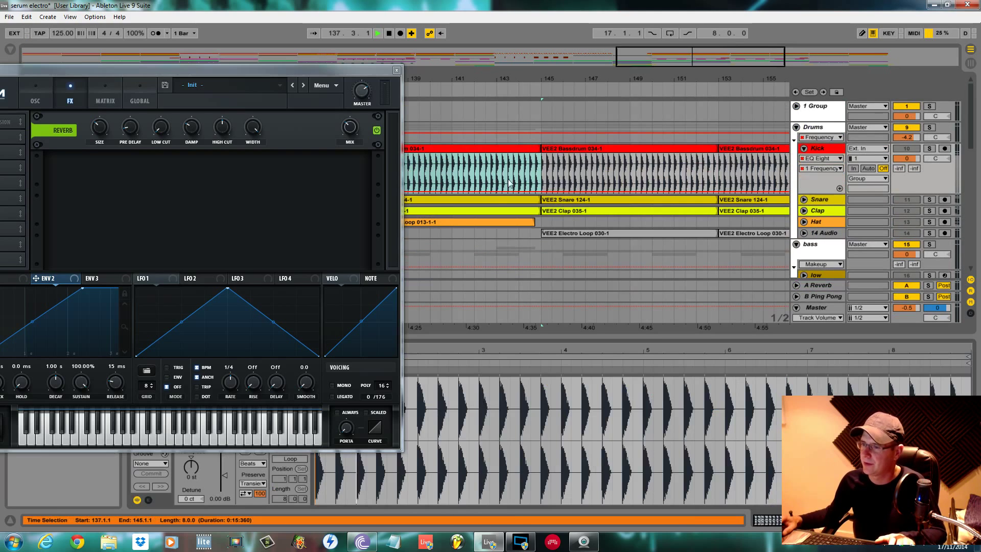
scroll(509, 183, "down", 10)
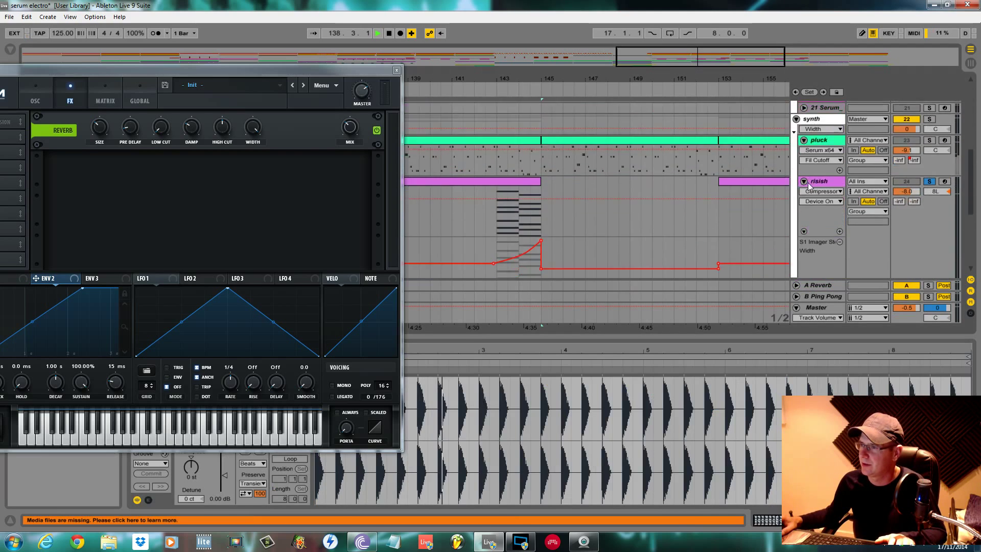
scroll(808, 183, "down", 3)
left_click(496, 158)
scroll(551, 139, "up", 10)
key("space")
key("space")
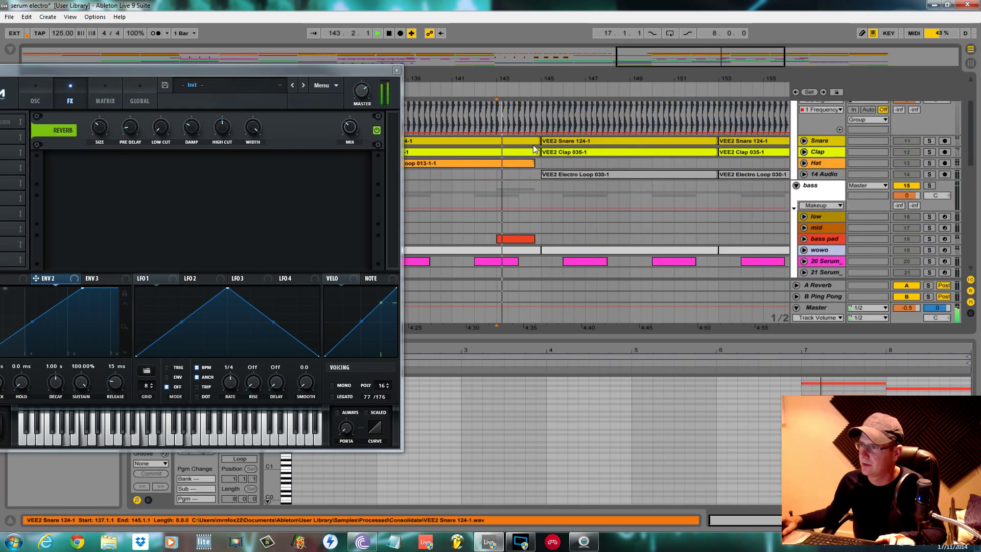
scroll(534, 149, "up", 3)
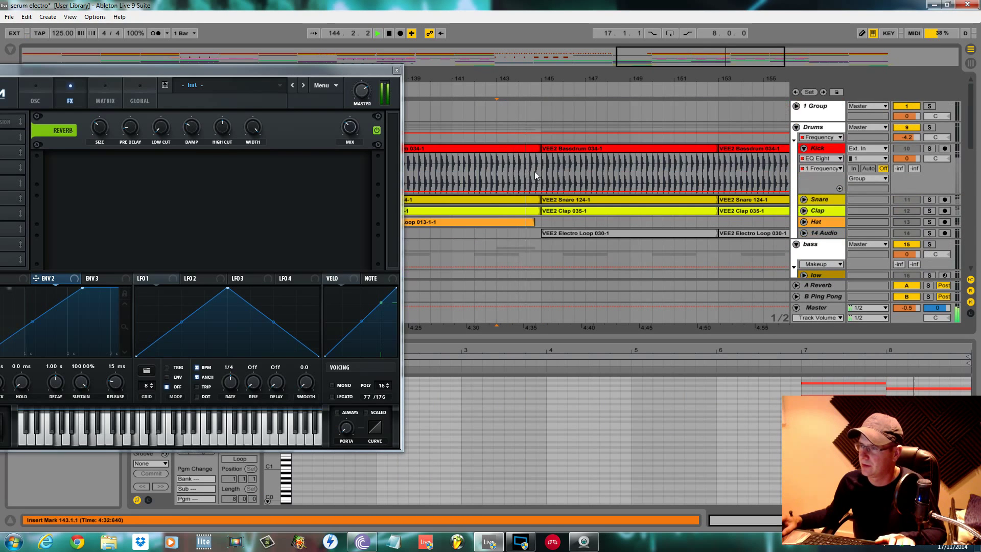
key("space")
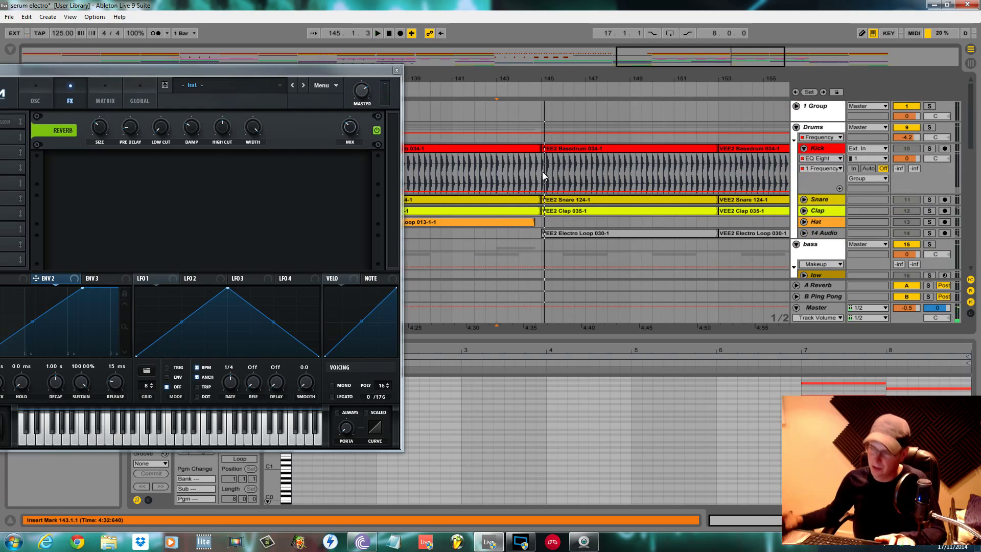
Bring the risish Serum window fully into view and show its oscillator page.
scroll(715, 130, "down", 3)
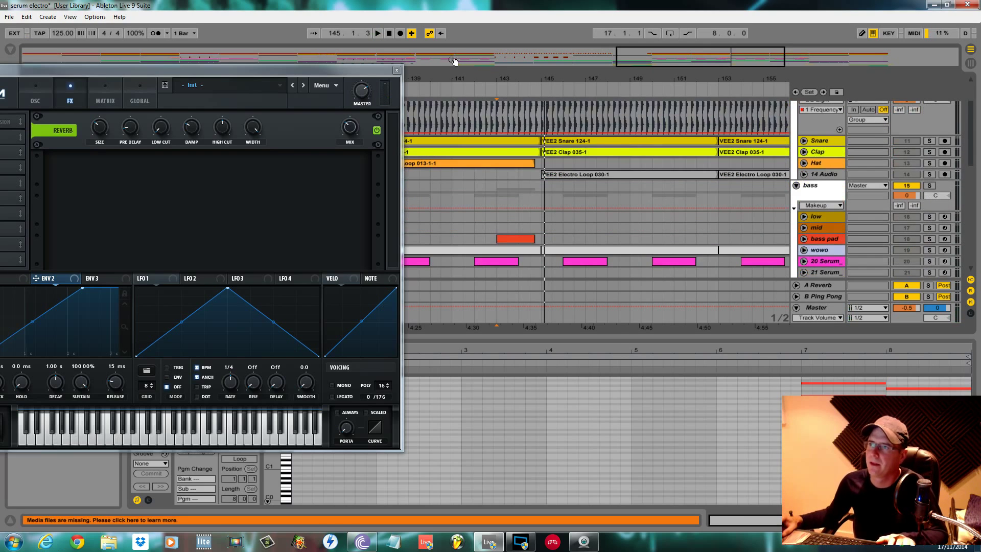
left_click_drag(325, 72, 586, 61)
left_click(296, 86)
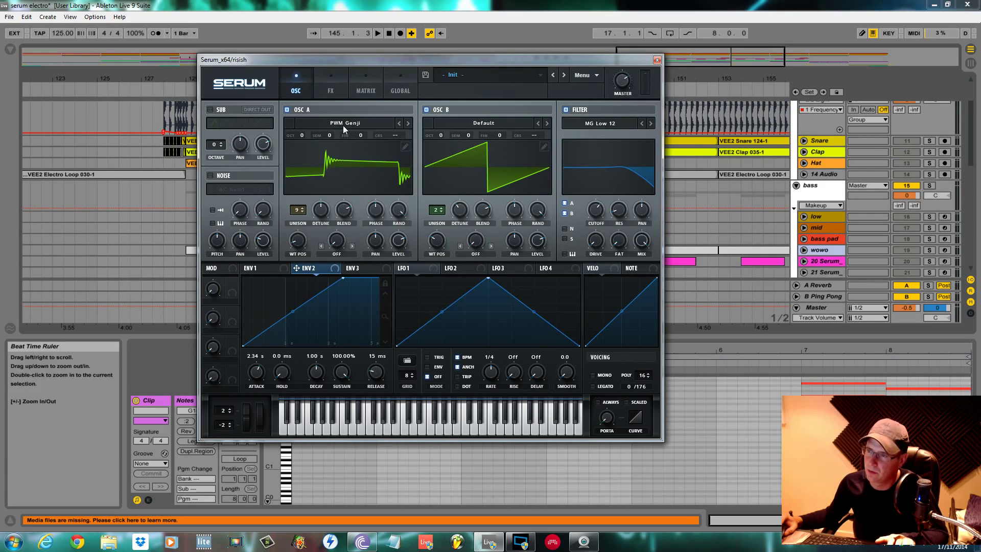
Nudge oscillator A's wavetable position to bring up its automation and audition the rise from bar 143.
left_click_drag(346, 215, 402, 226)
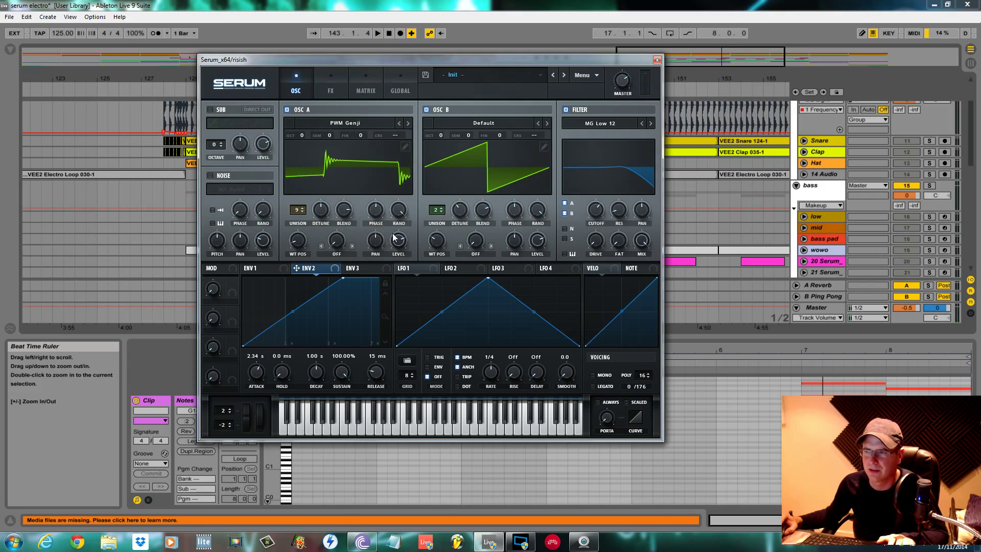
mouse_move(300, 241)
left_mouse_down()
mouse_move(303, 251)
mouse_move(323, 109)
mouse_move(348, 136)
mouse_move(330, 244)
mouse_move(306, 244)
left_mouse_up()
key("space")
key("space")
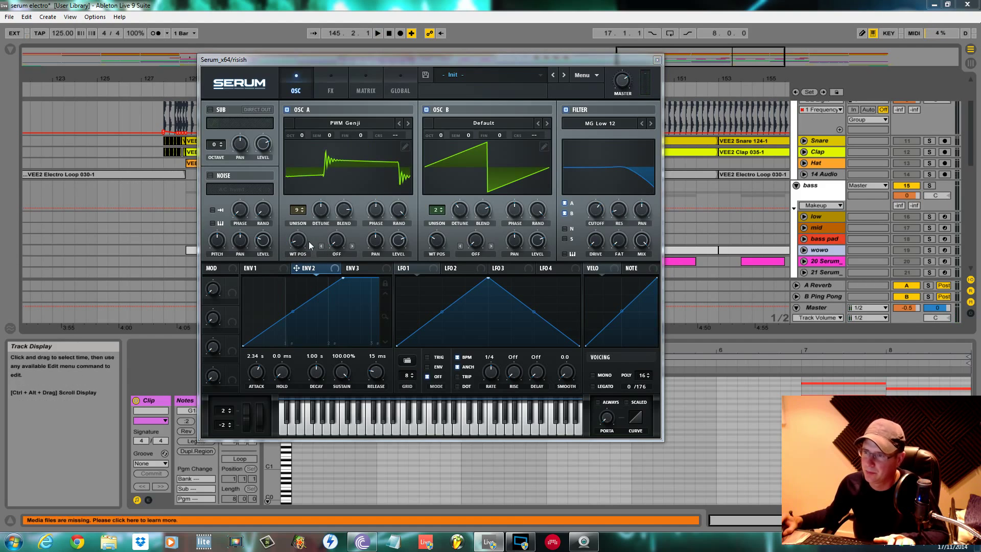
mouse_move(301, 237)
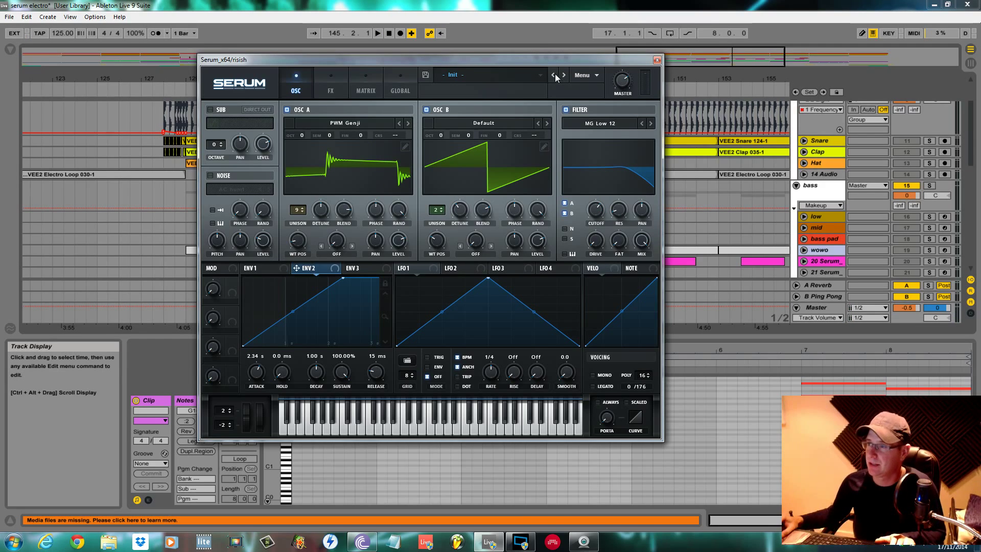
Move Serum aside, fold the bass group and bring the risish track's wavetable position lane into view.
left_click_drag(534, 59, 242, 67)
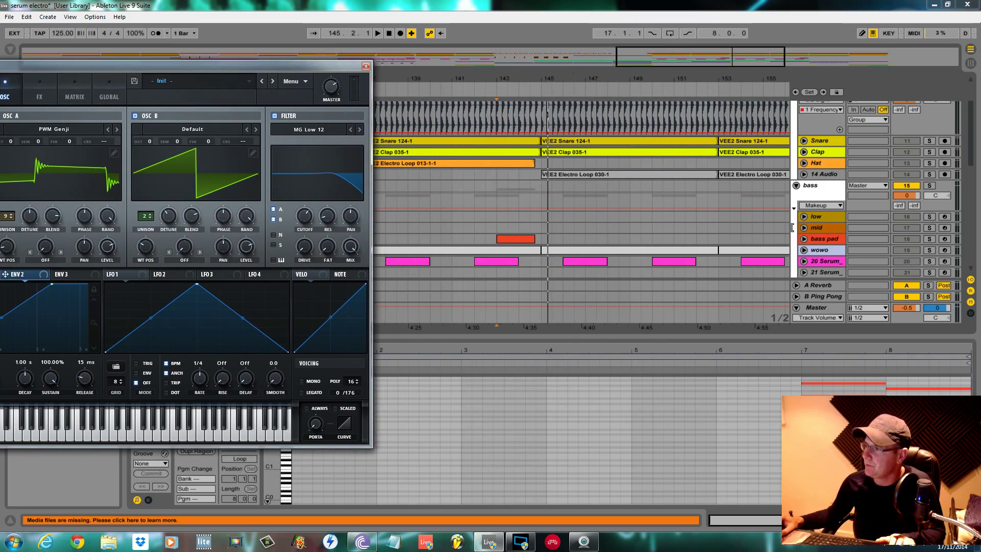
left_click(797, 187)
scroll(591, 225, "down", 1)
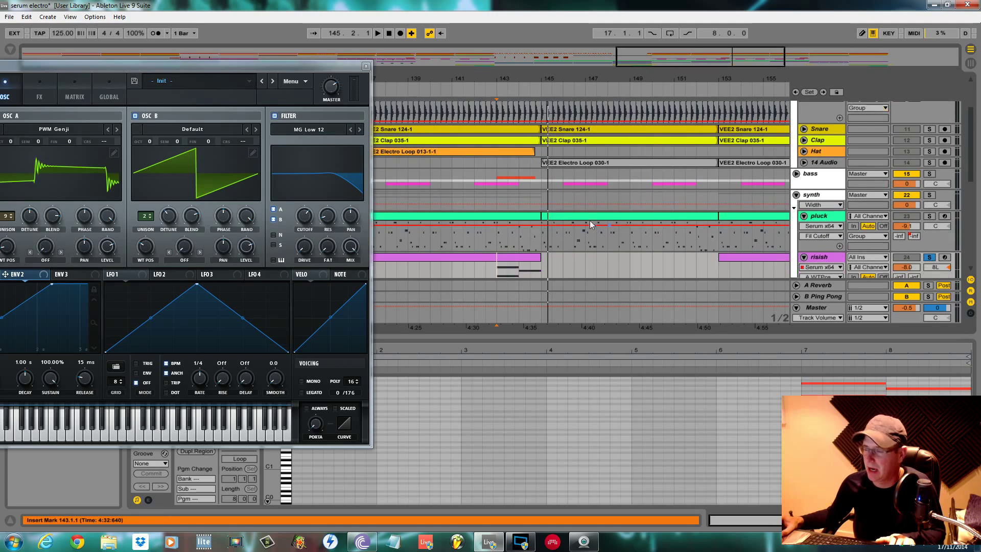
scroll(590, 225, "down", 1)
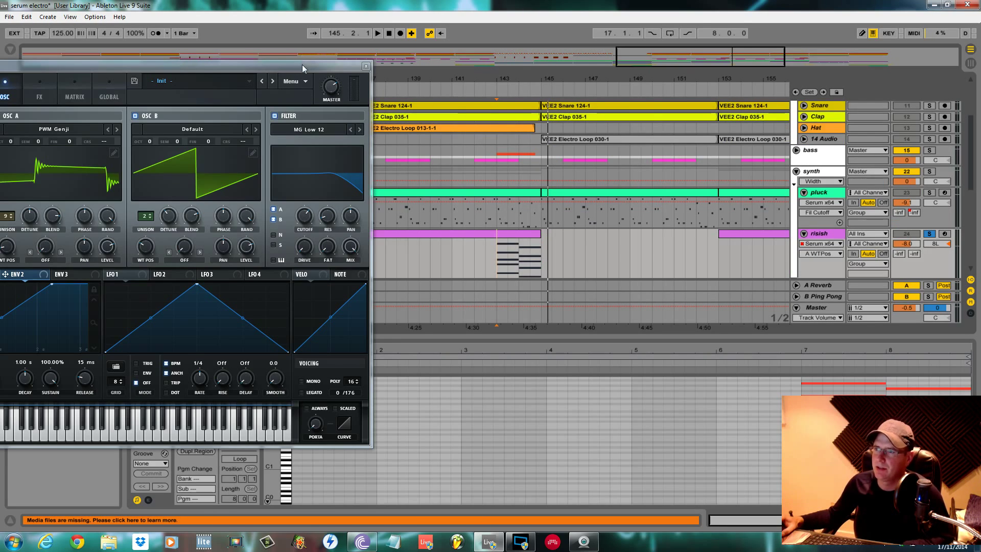
Move Serum down out of the way, hide the clip detail view and zoom out to the whole arrangement.
left_click_drag(302, 65, 407, 56)
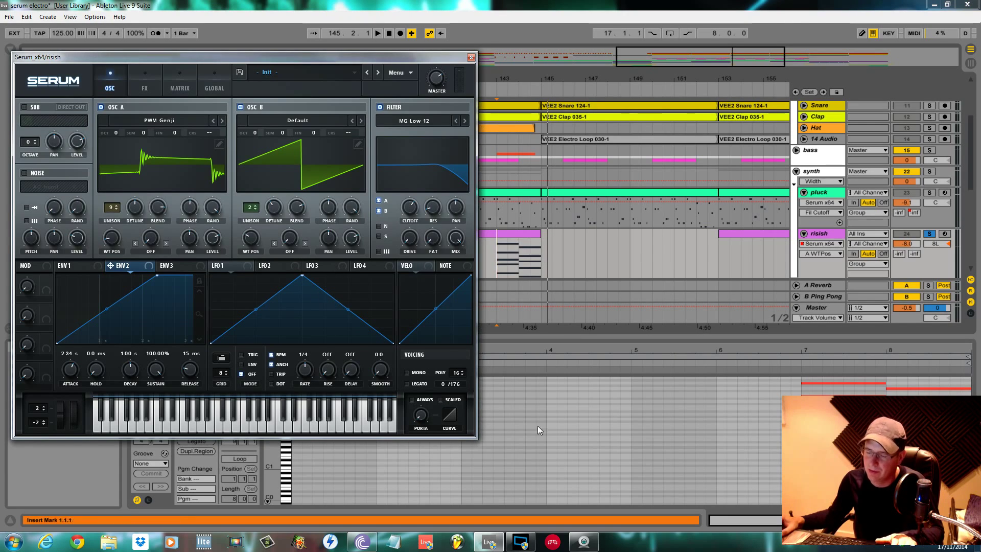
left_click_drag(413, 60, 403, 308)
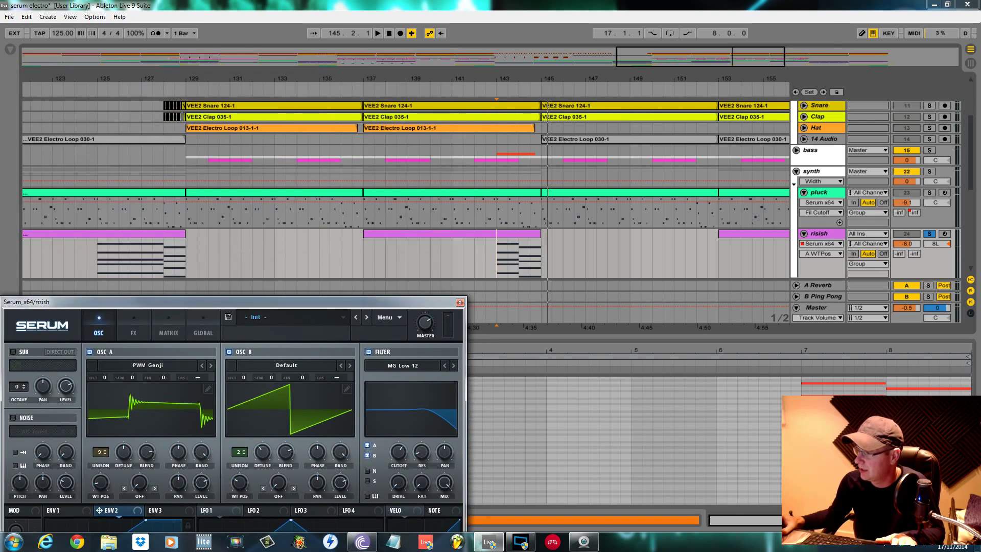
left_click(970, 520)
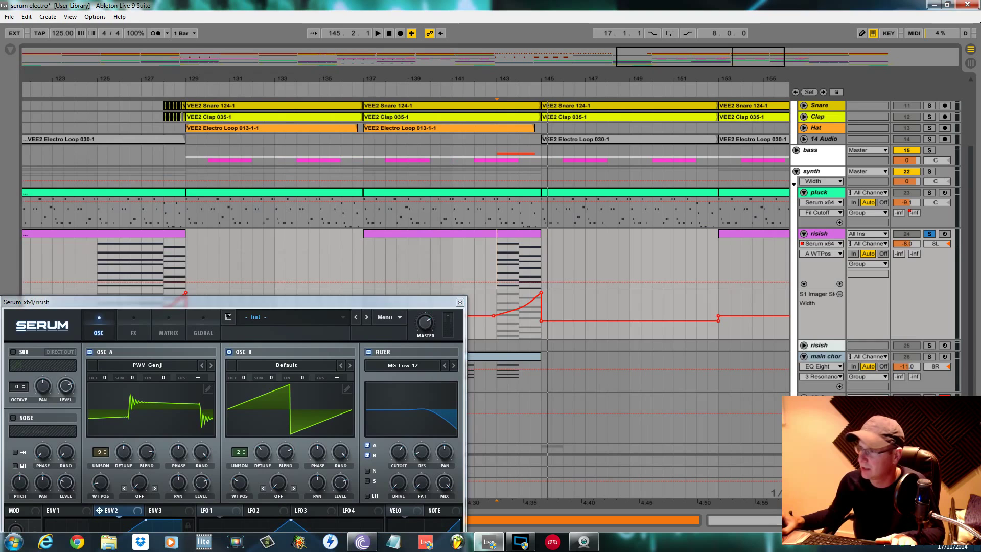
double_click(464, 79)
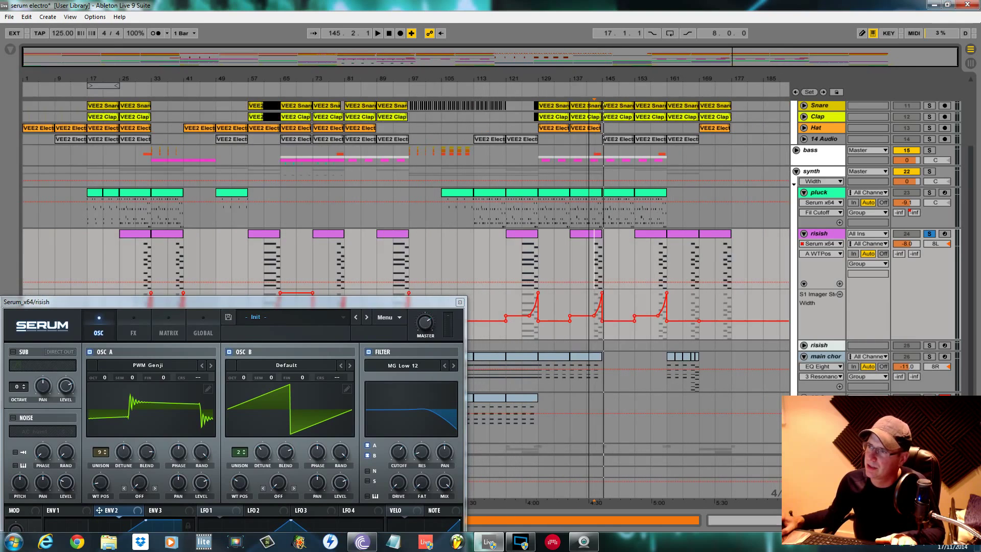
Fold the risish and pluck tracks so the drum, bass and synth groups are visible together.
left_click(803, 234)
left_click(804, 193)
scroll(866, 243, "up", 3)
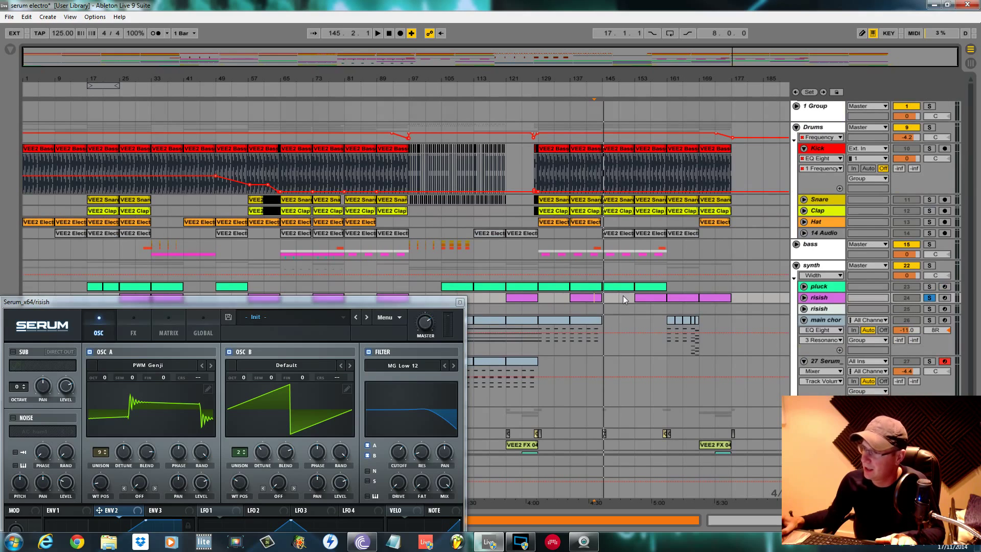
Take the risish track out of solo and play the full mix from bar 137, unfolding the risish track again.
left_click(928, 298)
key("space")
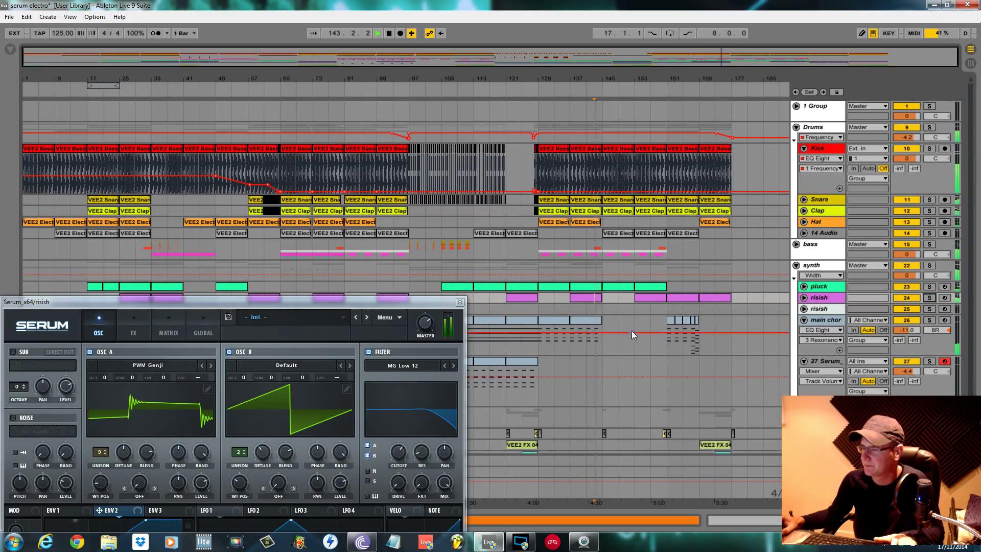
left_click(571, 296)
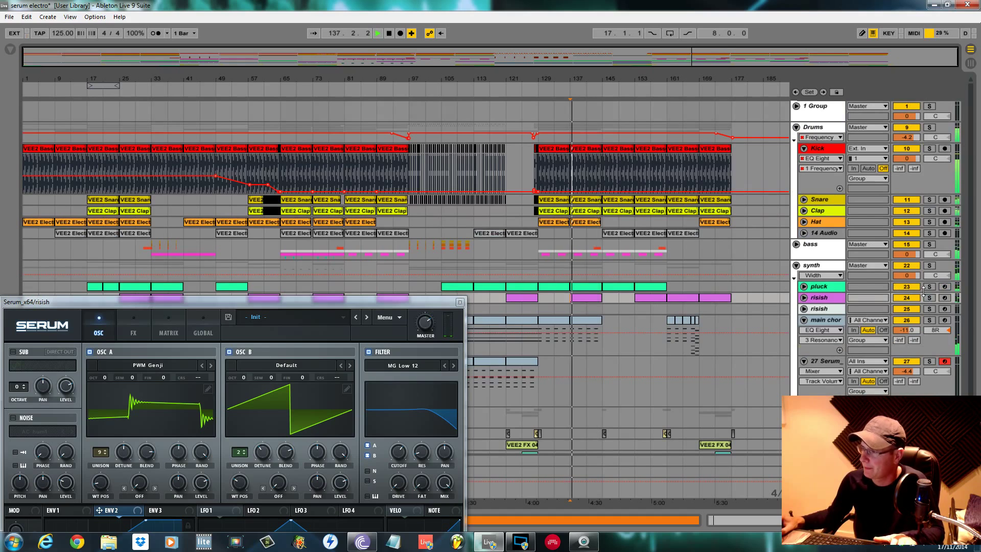
left_click(804, 298)
scroll(738, 310, "down", 3)
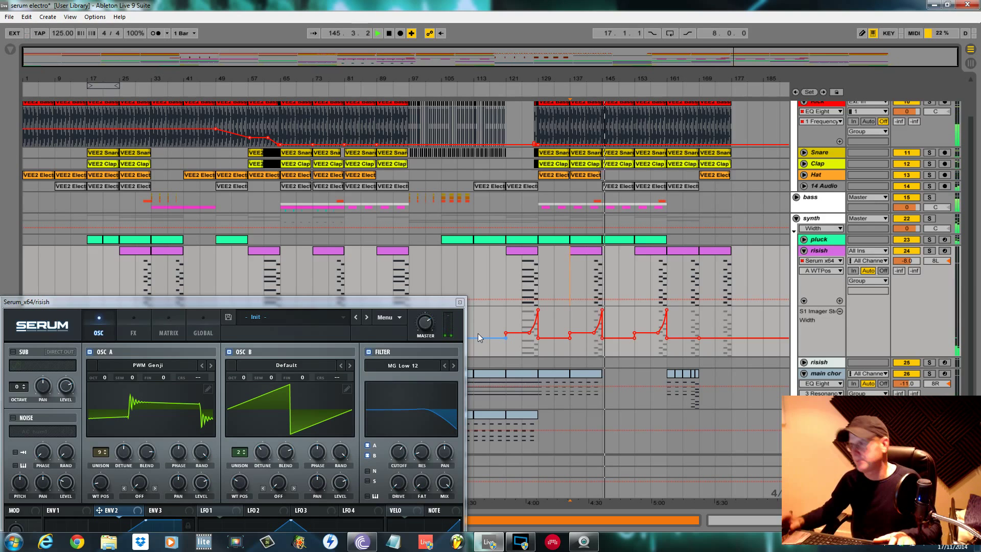
key("space")
Move the Serum window back up so its entire interface is in view.
left_click_drag(434, 303, 466, 101)
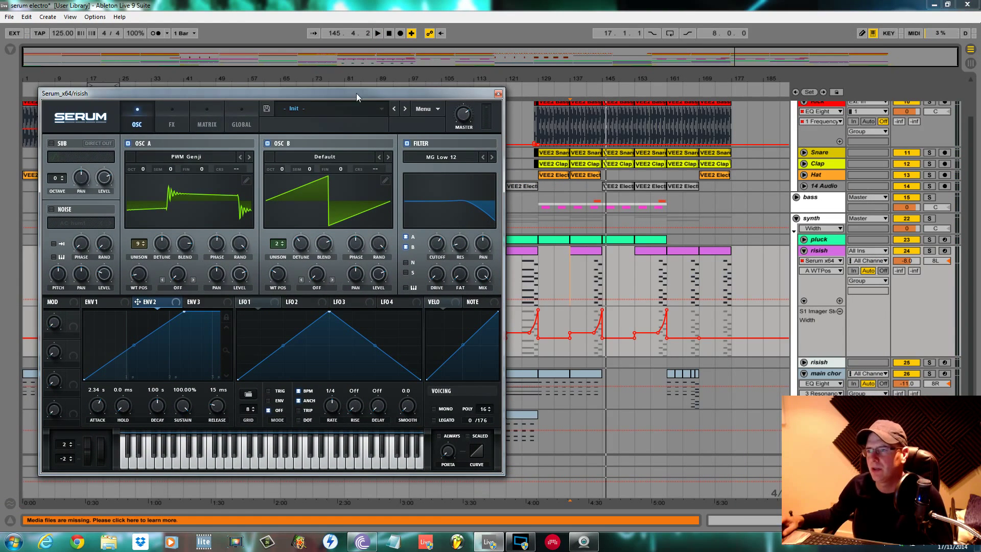
left_click_drag(357, 93, 376, 76)
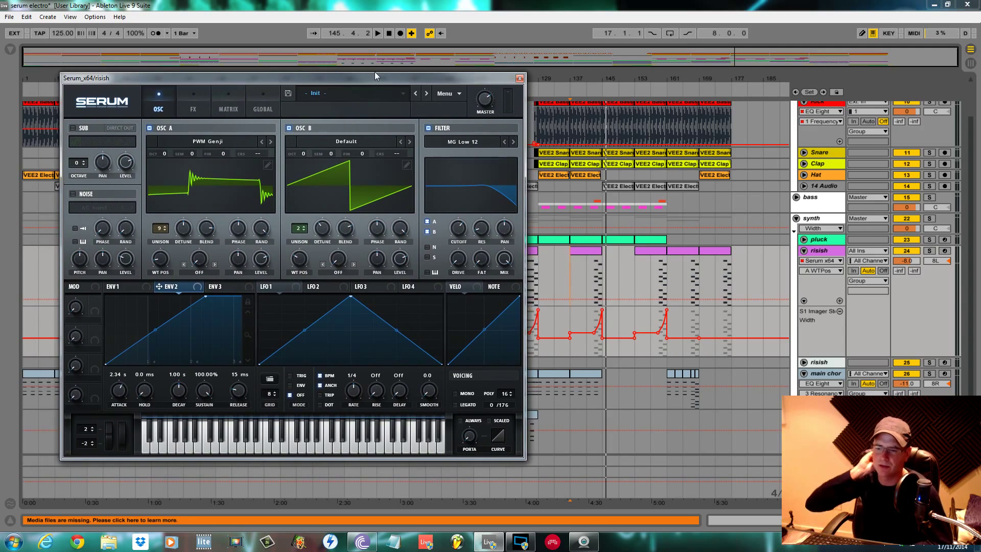